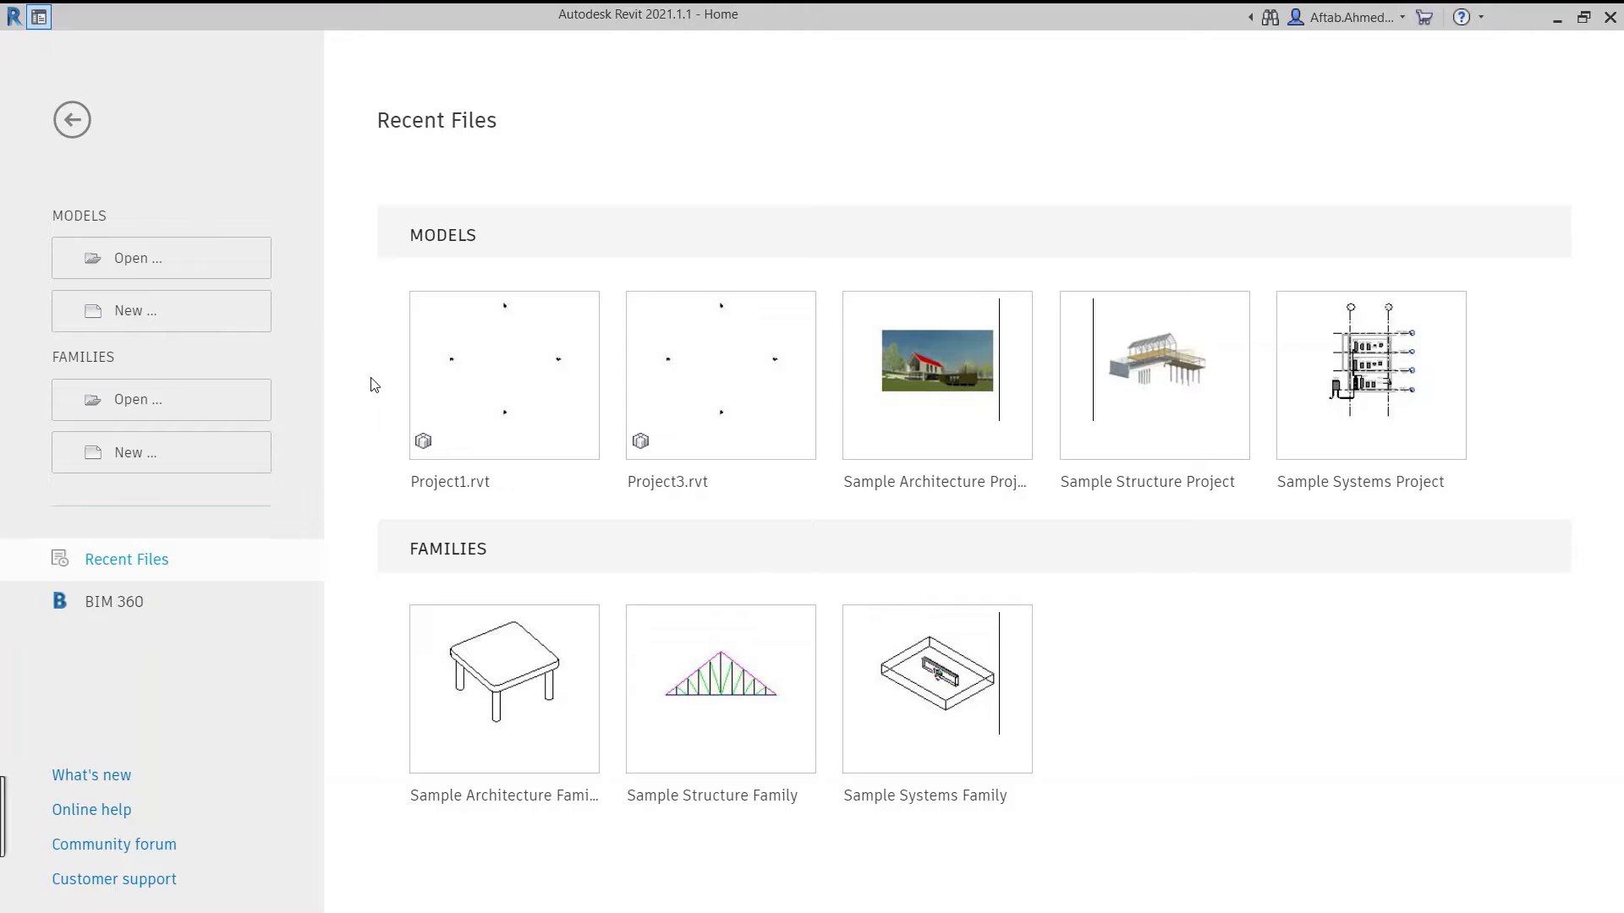
# Create a new project based on the Architectural Template.
pyautogui.click(374, 384)
pyautogui.click(375, 385)
pyautogui.click(180, 316)
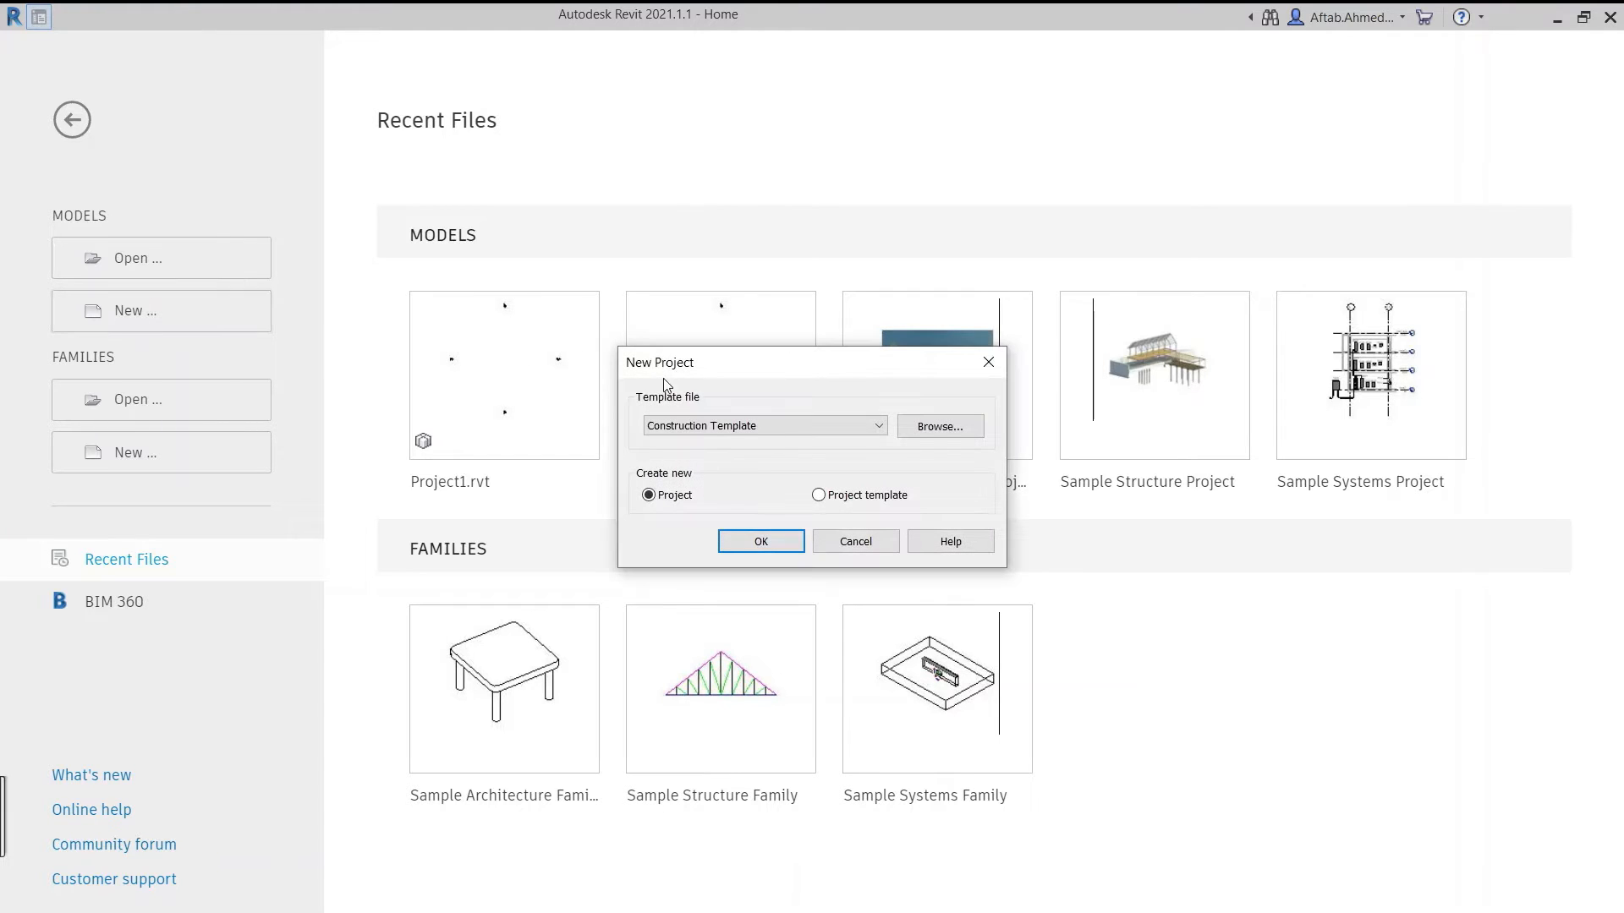
pyautogui.click(714, 426)
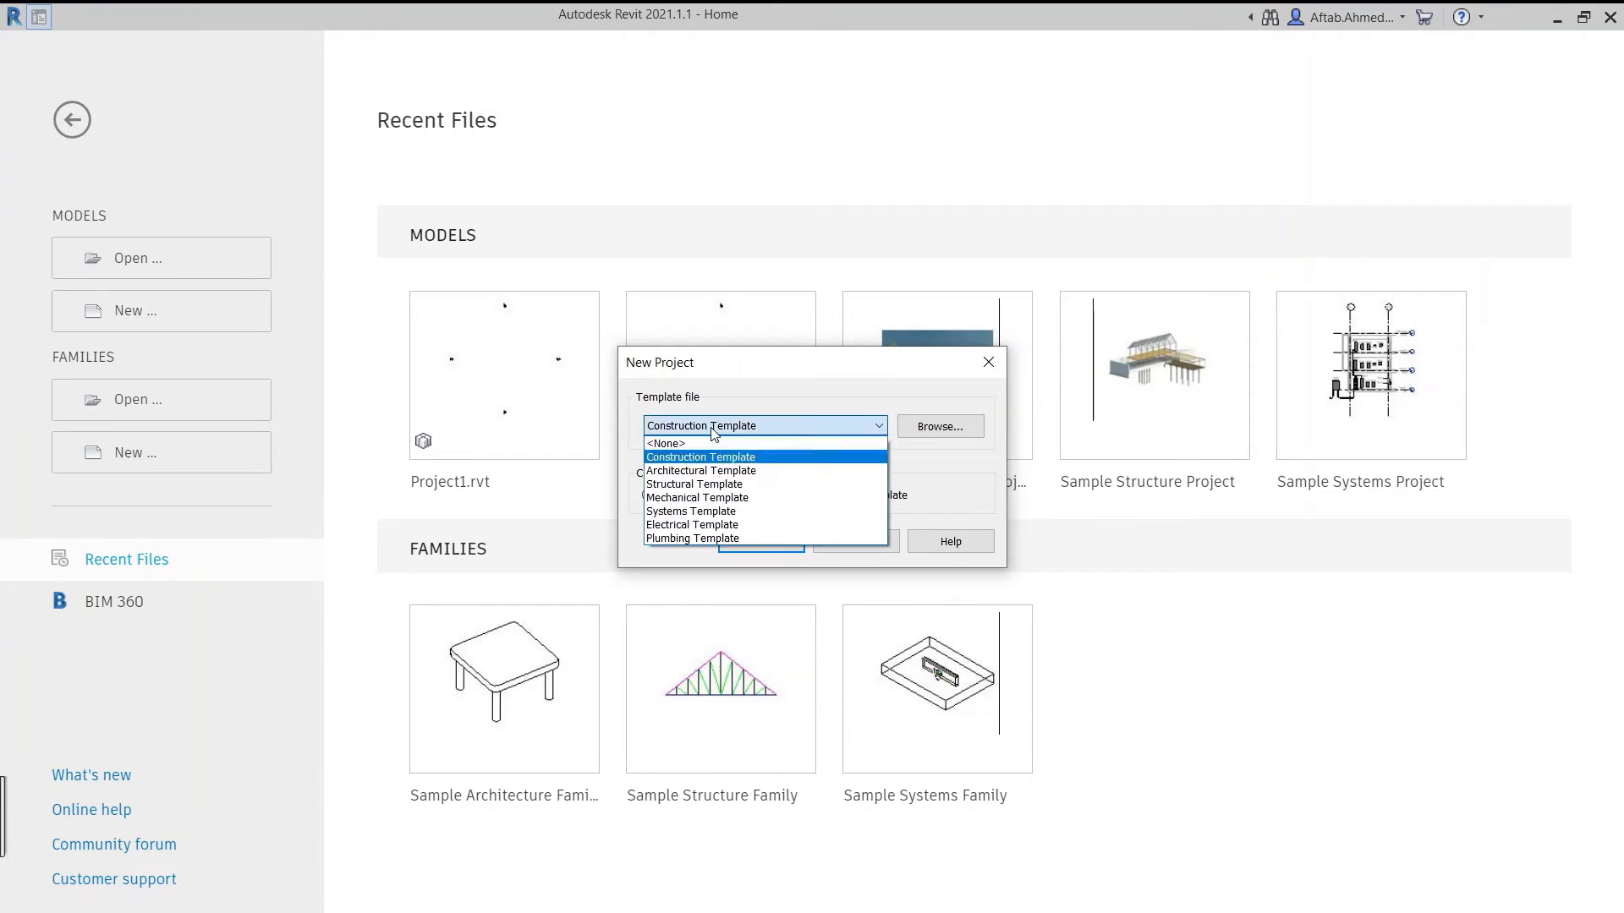
pyautogui.click(713, 471)
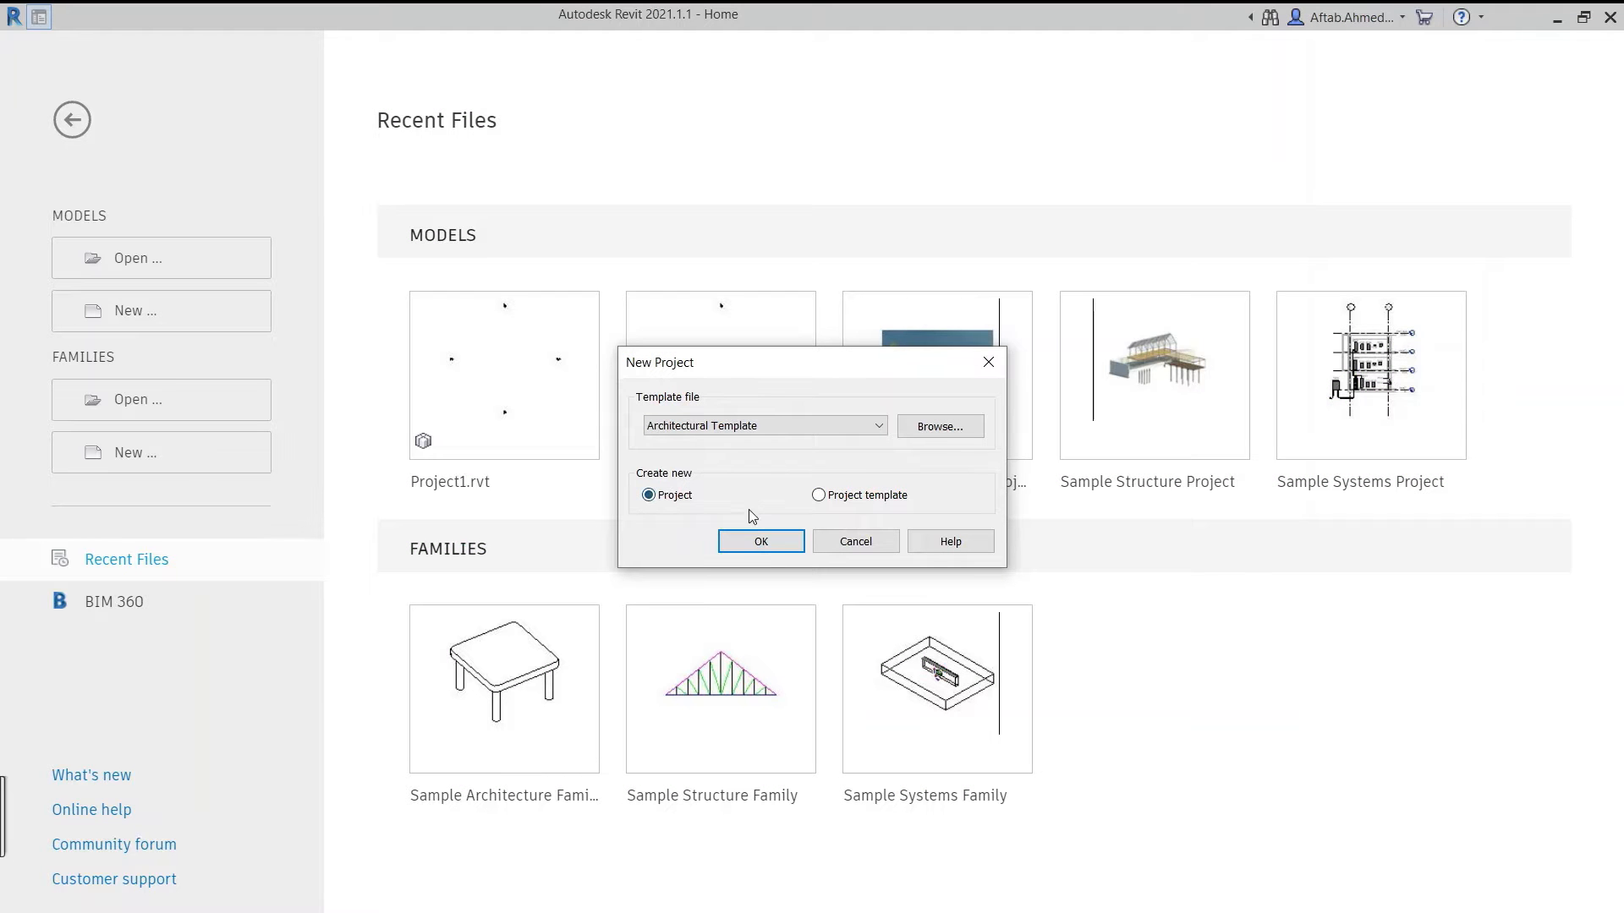
pyautogui.click(763, 540)
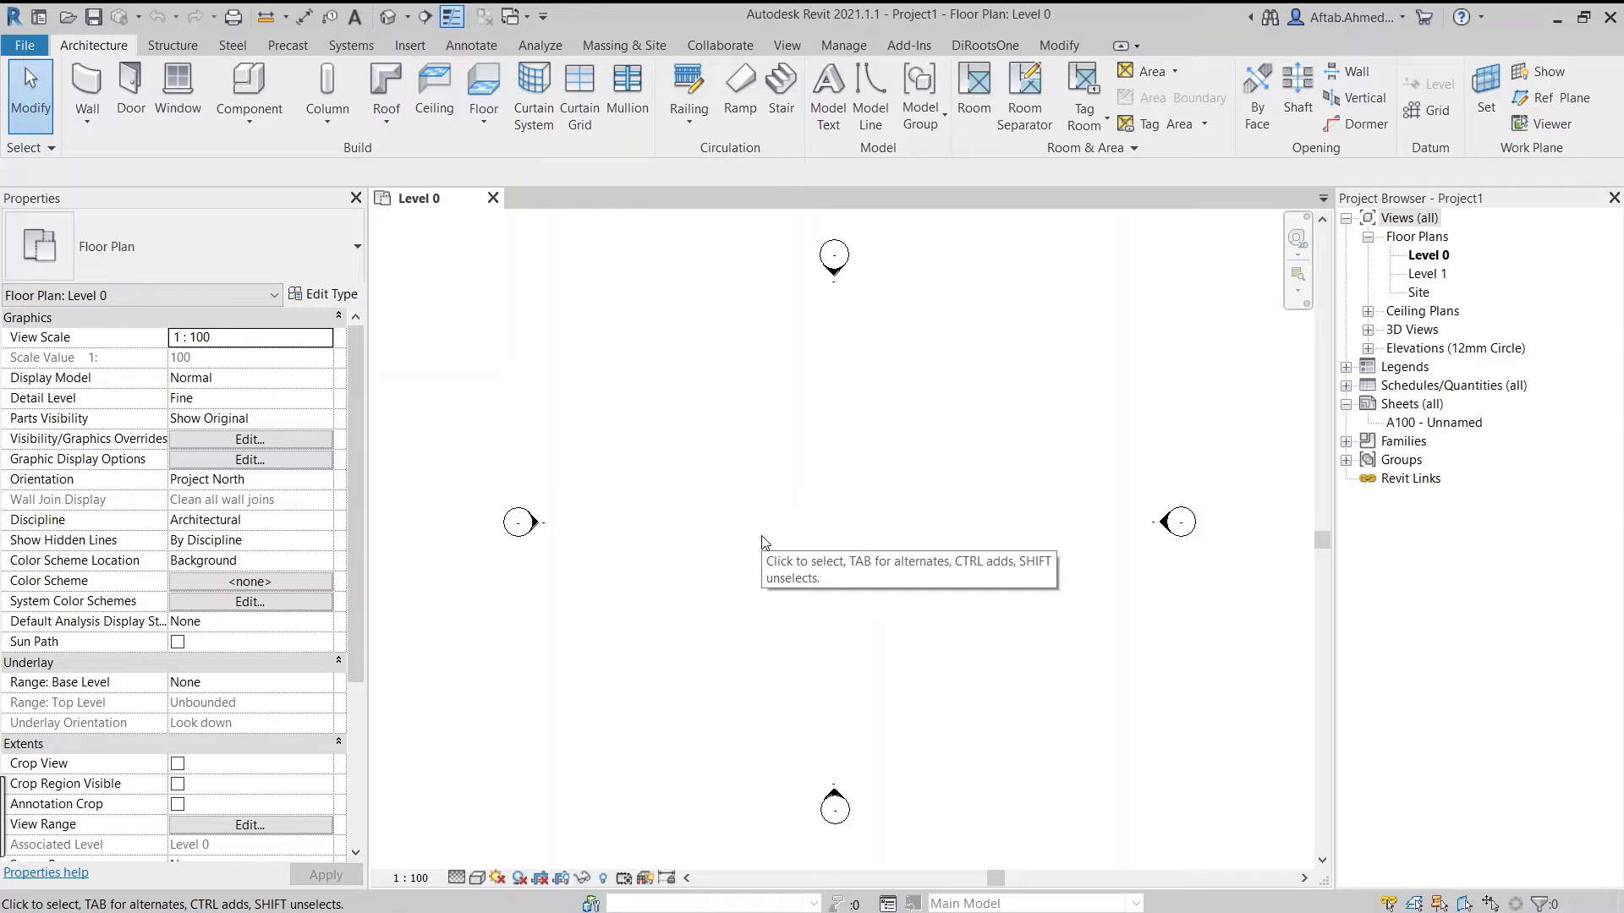
# Draw a detail-line rectangle about 2400 mm wide and 1400 mm high in the Level 0 floor plan.
pyautogui.scroll(3, 736, 385)
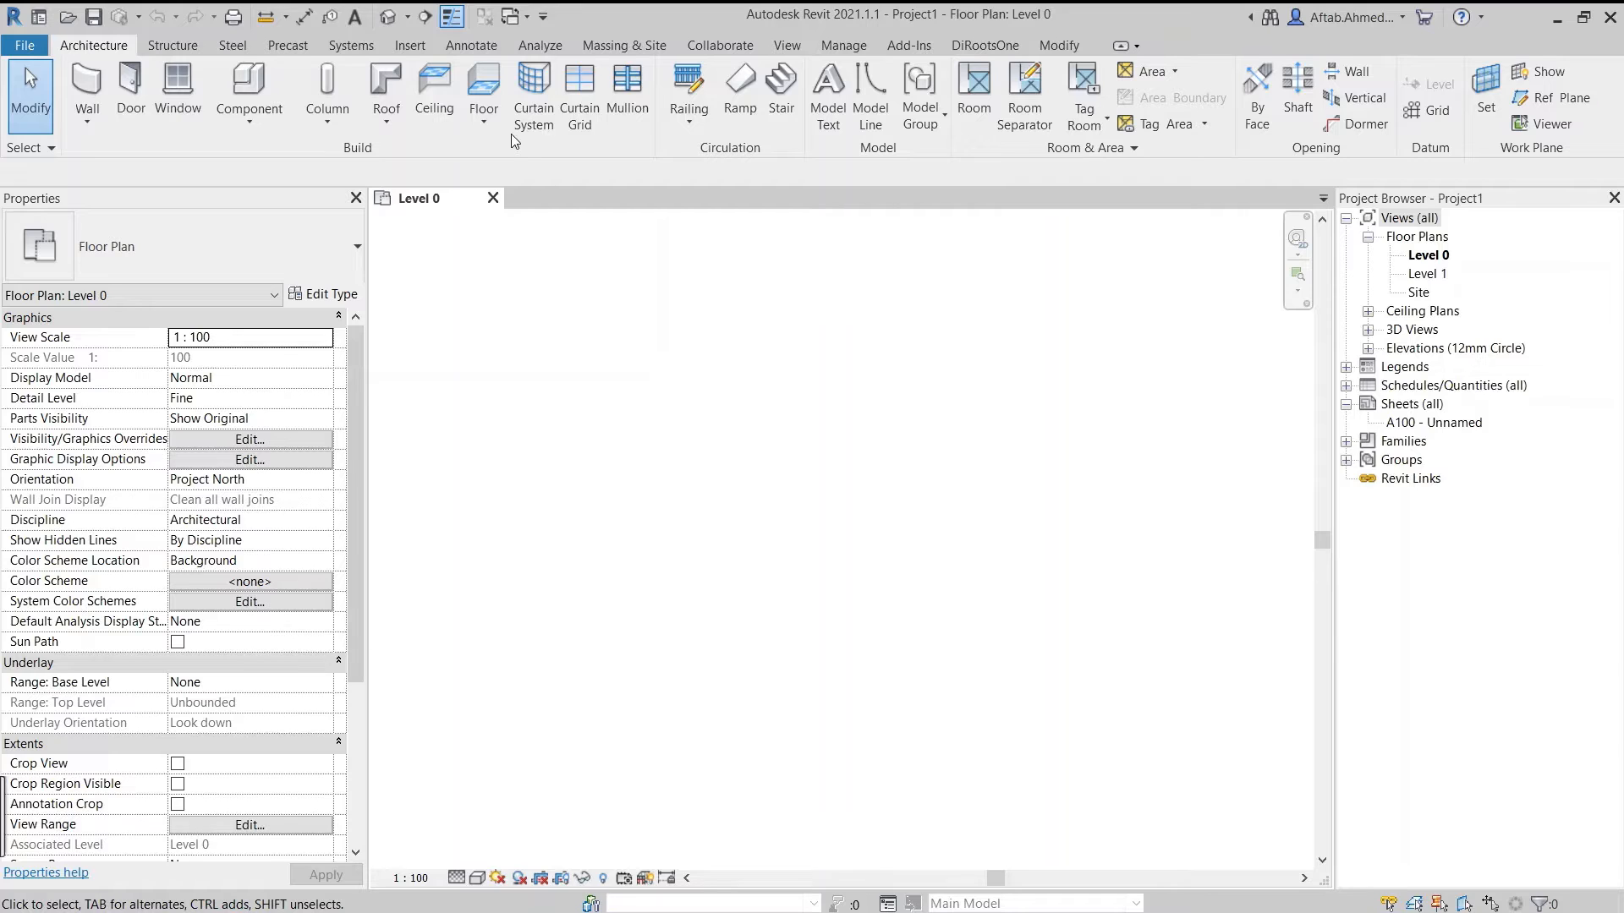
pyautogui.click(473, 48)
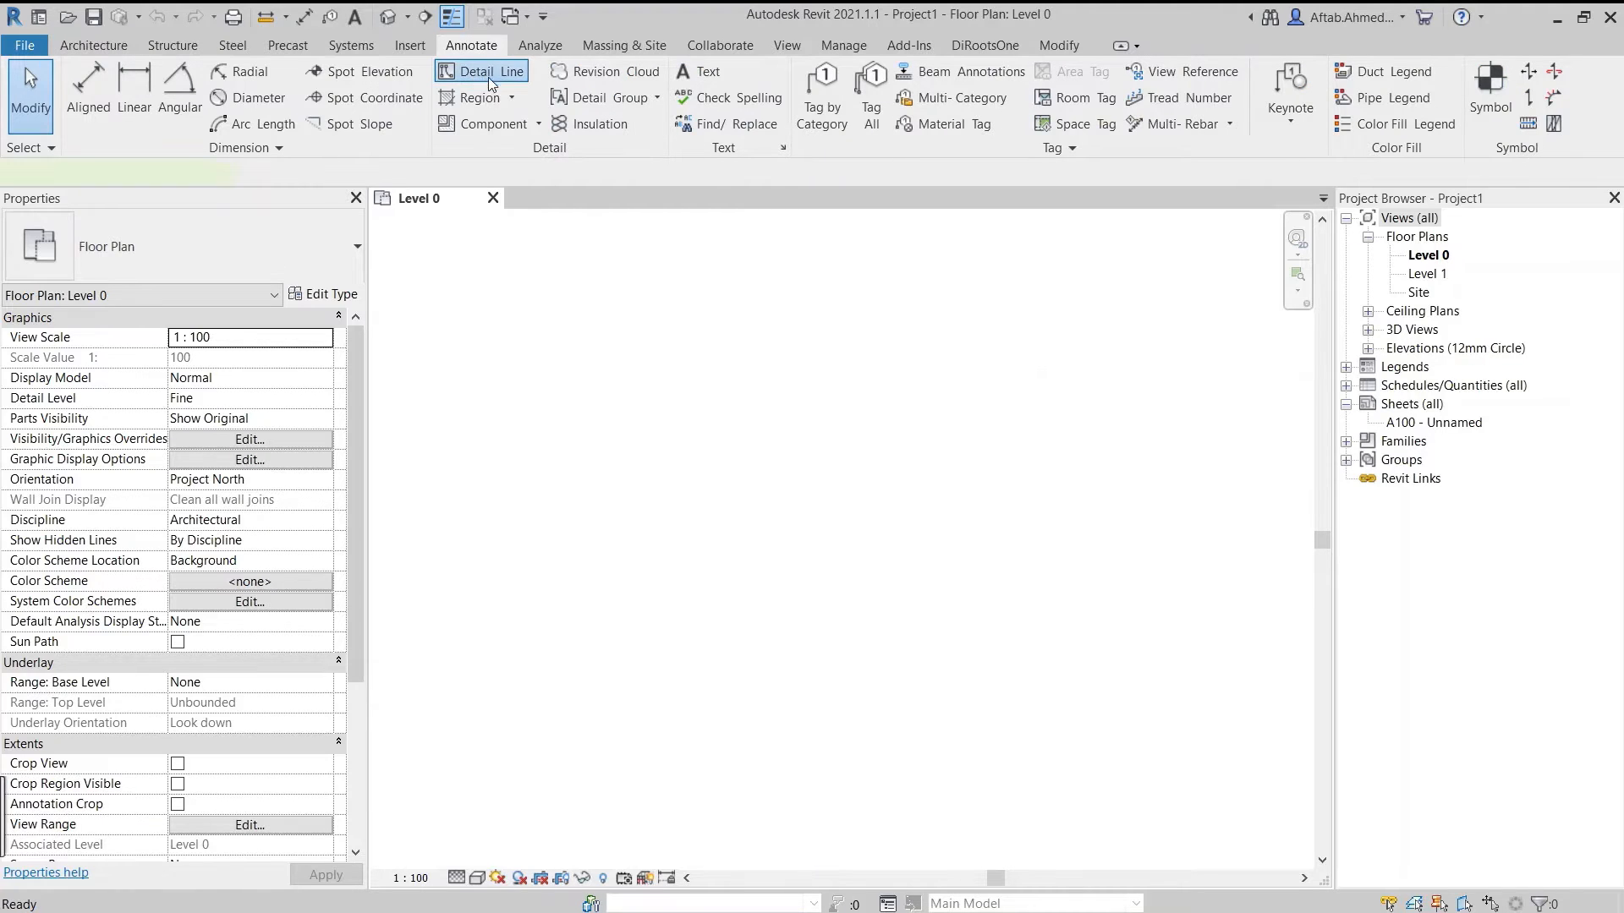
pyautogui.click(489, 74)
pyautogui.click(873, 75)
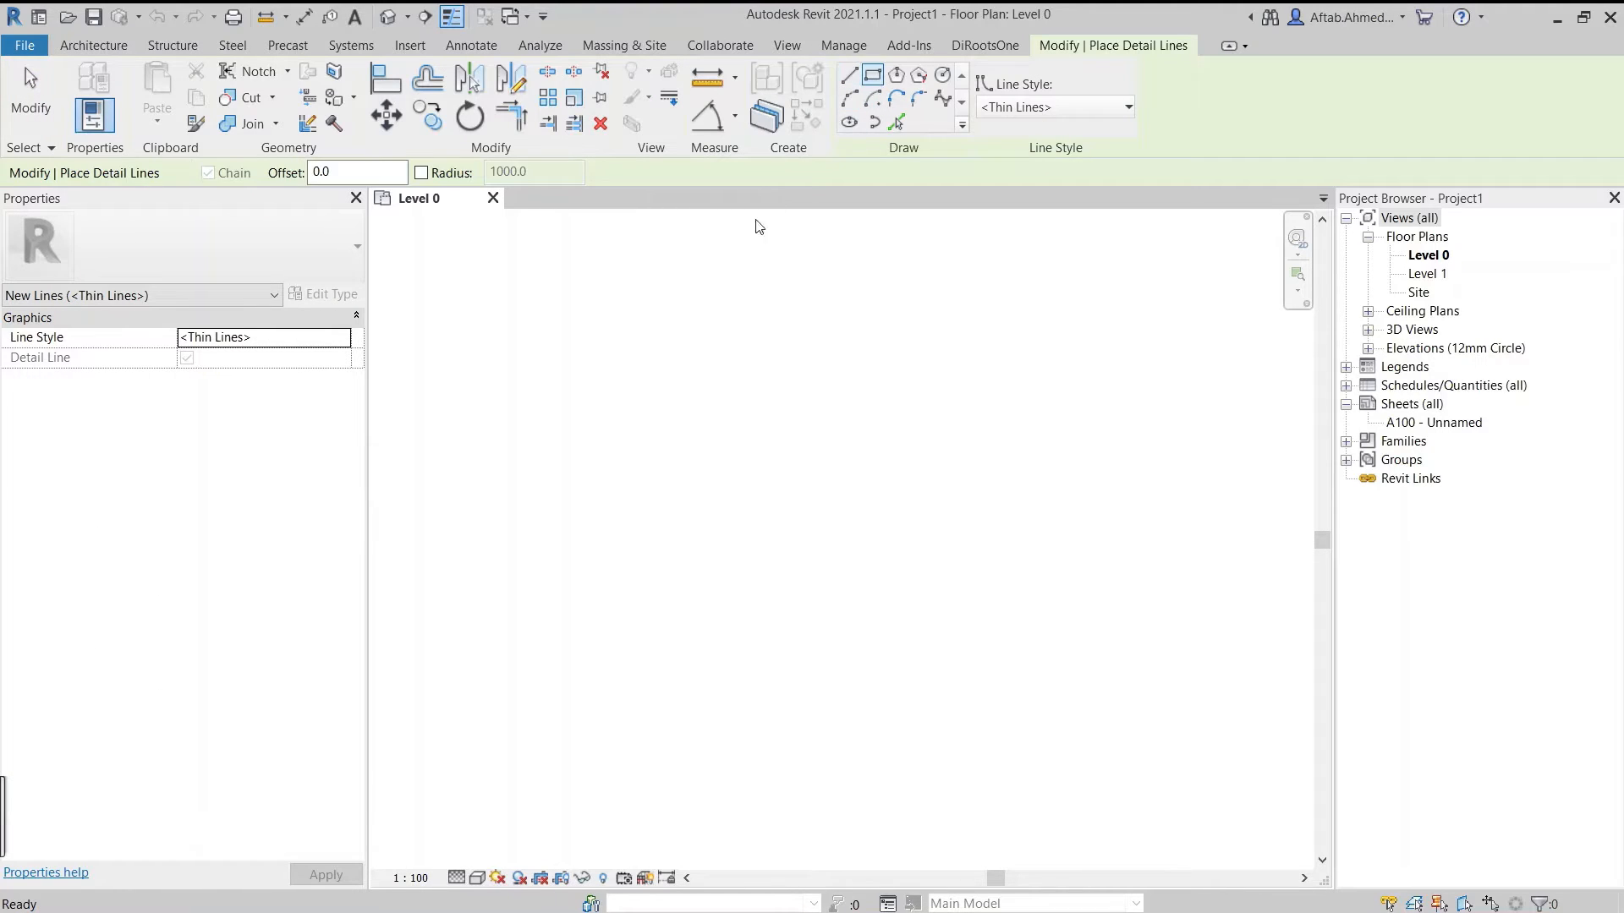
pyautogui.click(578, 368)
pyautogui.click(696, 438)
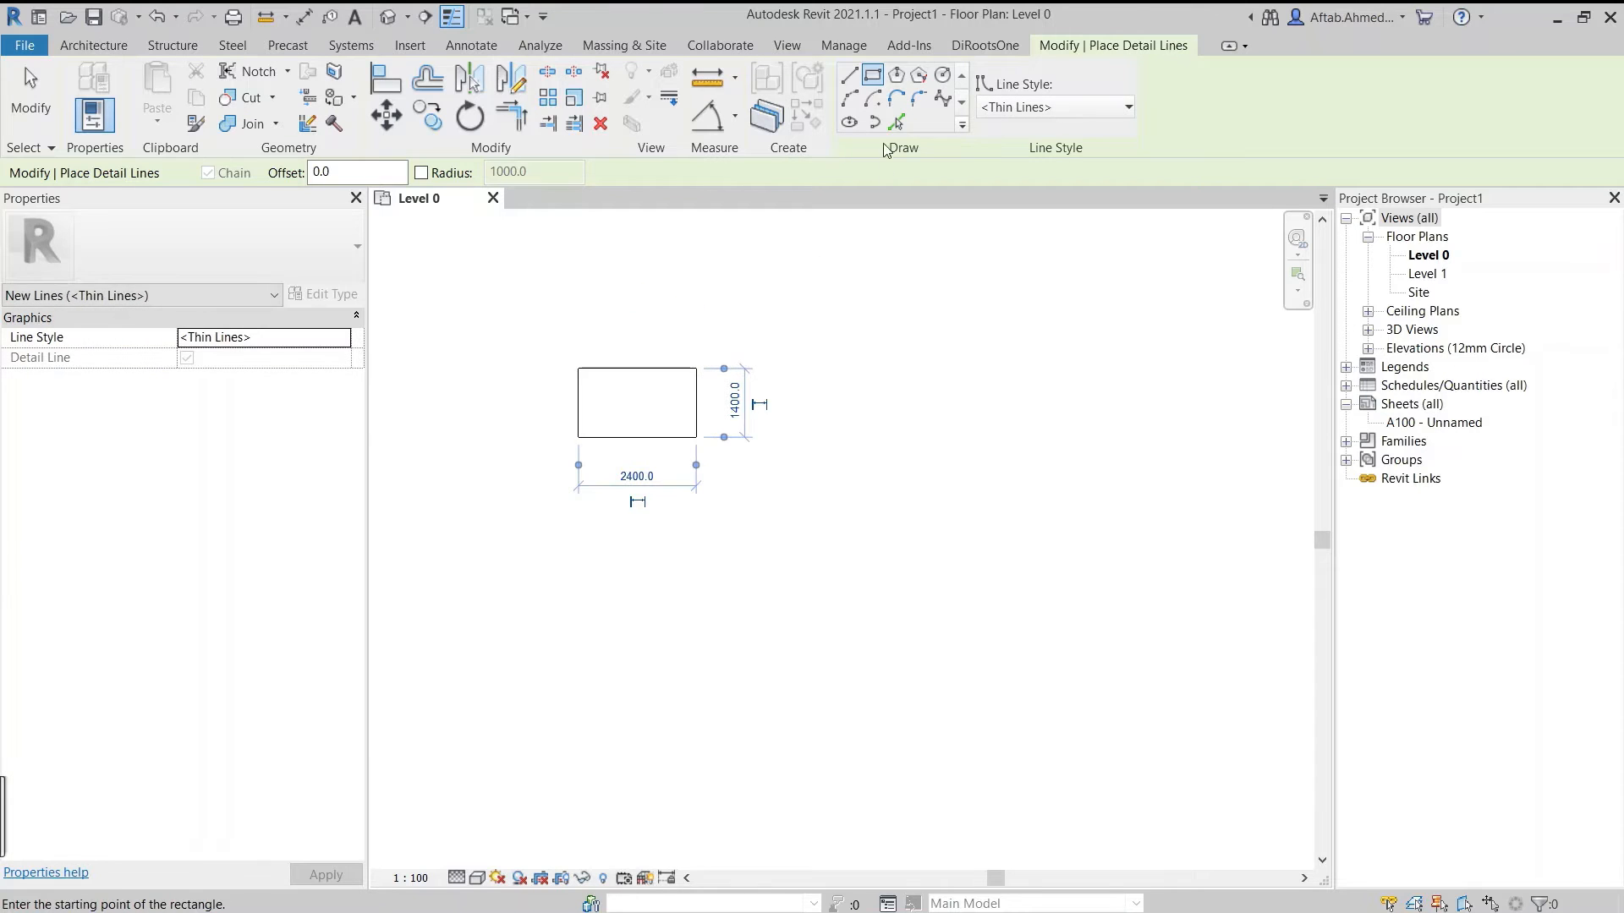
# Draw a six-sided detail-line polygon beside the rectangle and a detail-line circle below the rectangle.
pyautogui.click(895, 75)
pyautogui.click(784, 438)
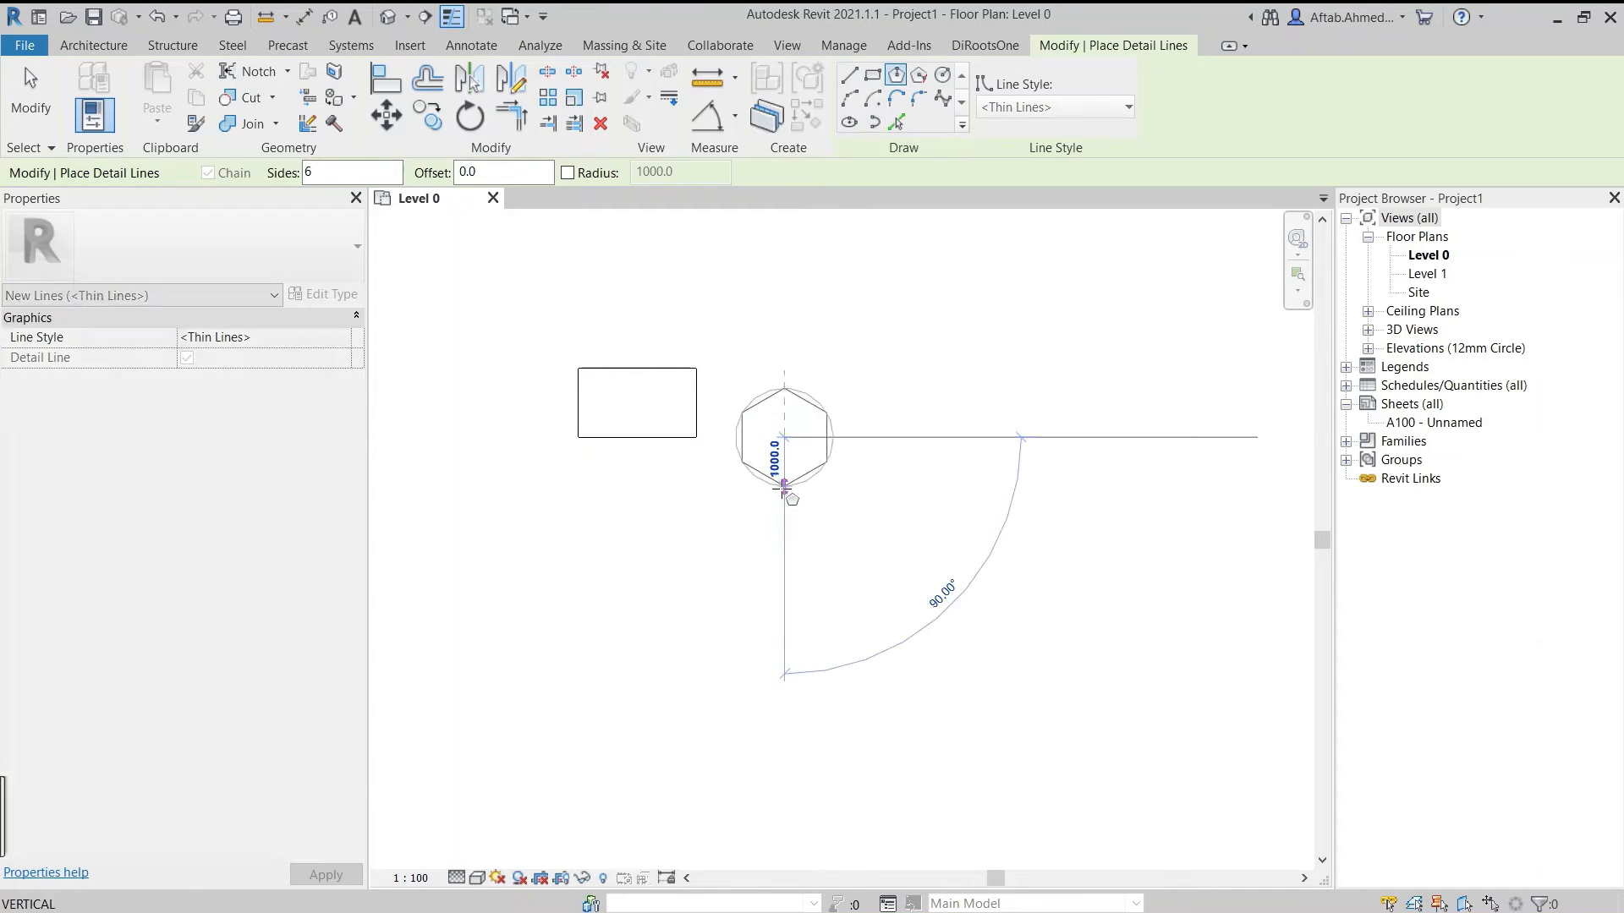
pyautogui.click(784, 490)
pyautogui.click(941, 74)
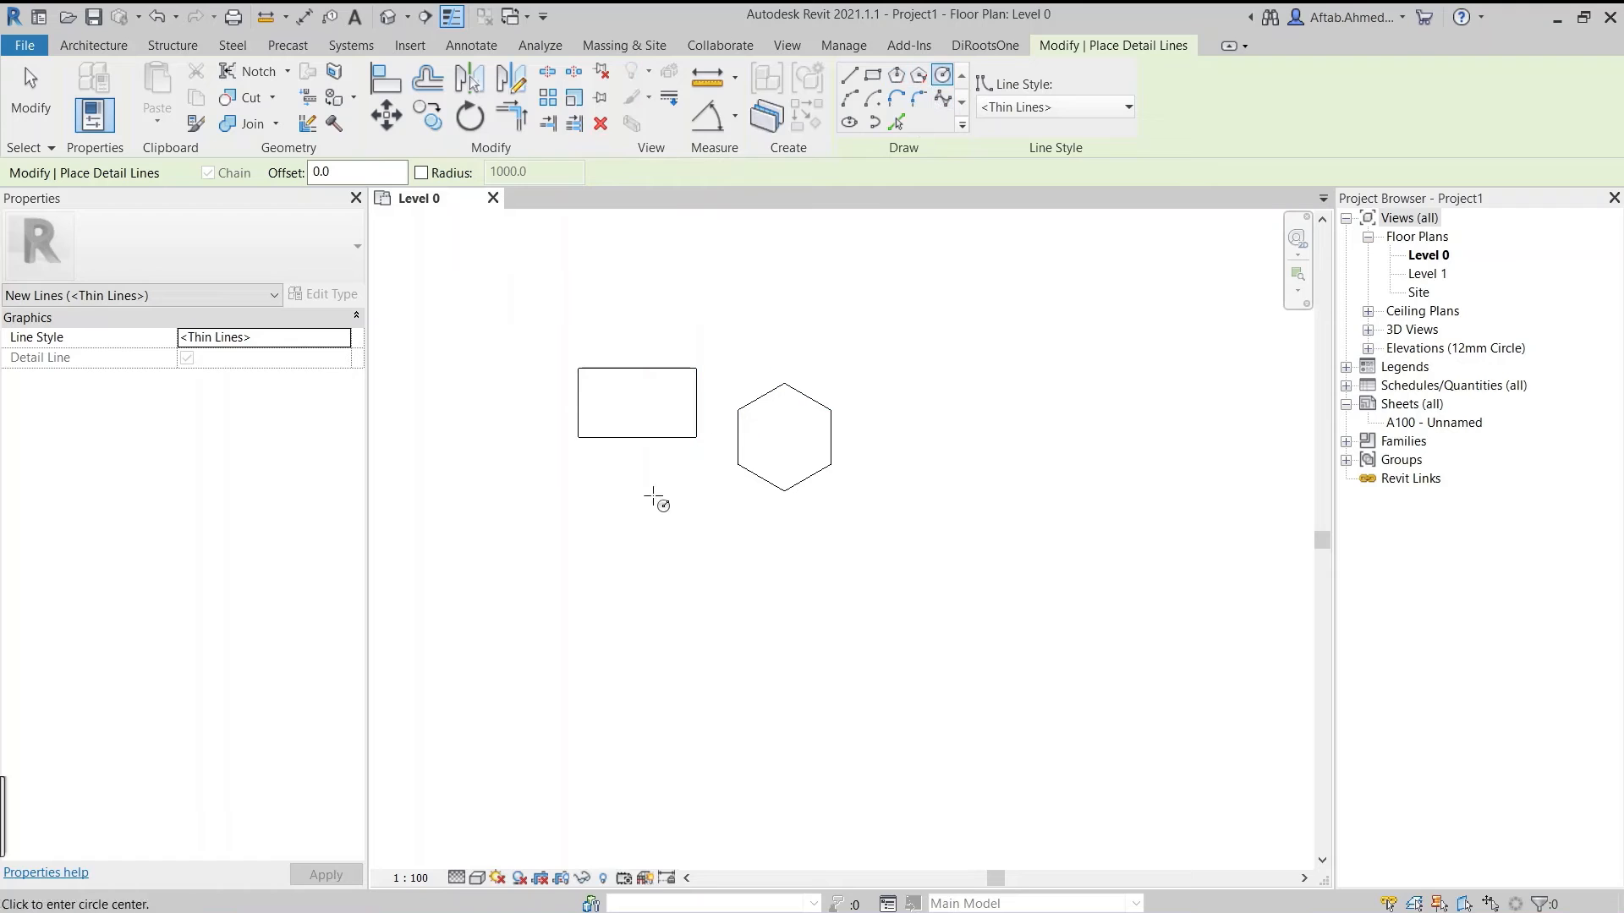
pyautogui.click(647, 512)
pyautogui.click(681, 550)
pyautogui.press('Escape')
pyautogui.press('Escape')
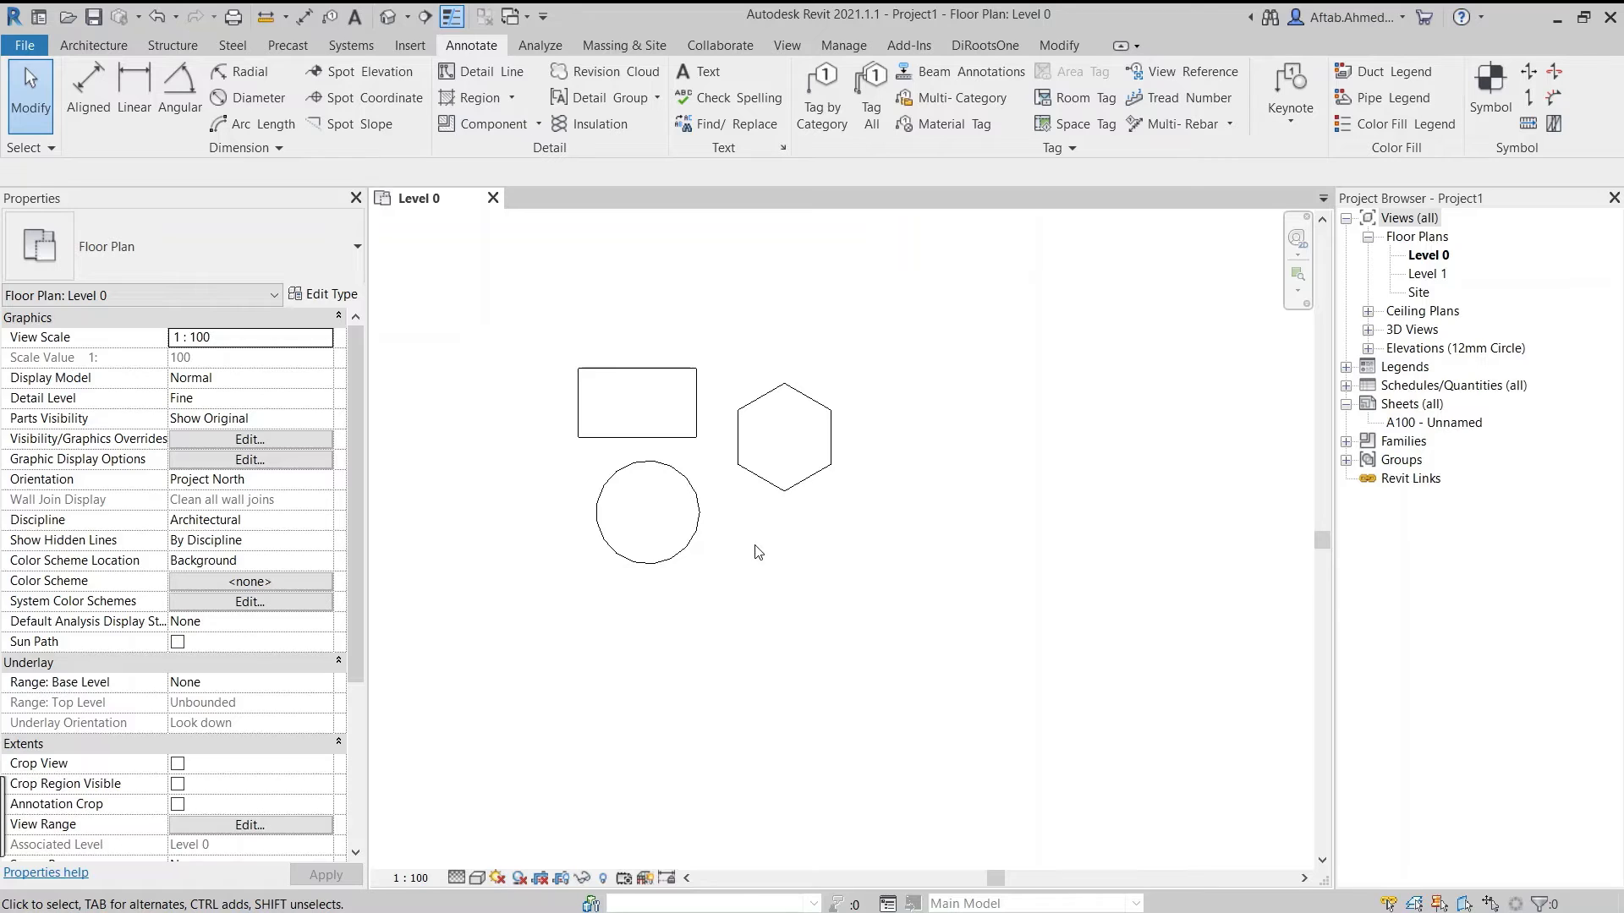
# Mirror a copy of the rectangle, hexagon and circle across a drawn vertical axis to the right of the hexagon.
pyautogui.click(1057, 47)
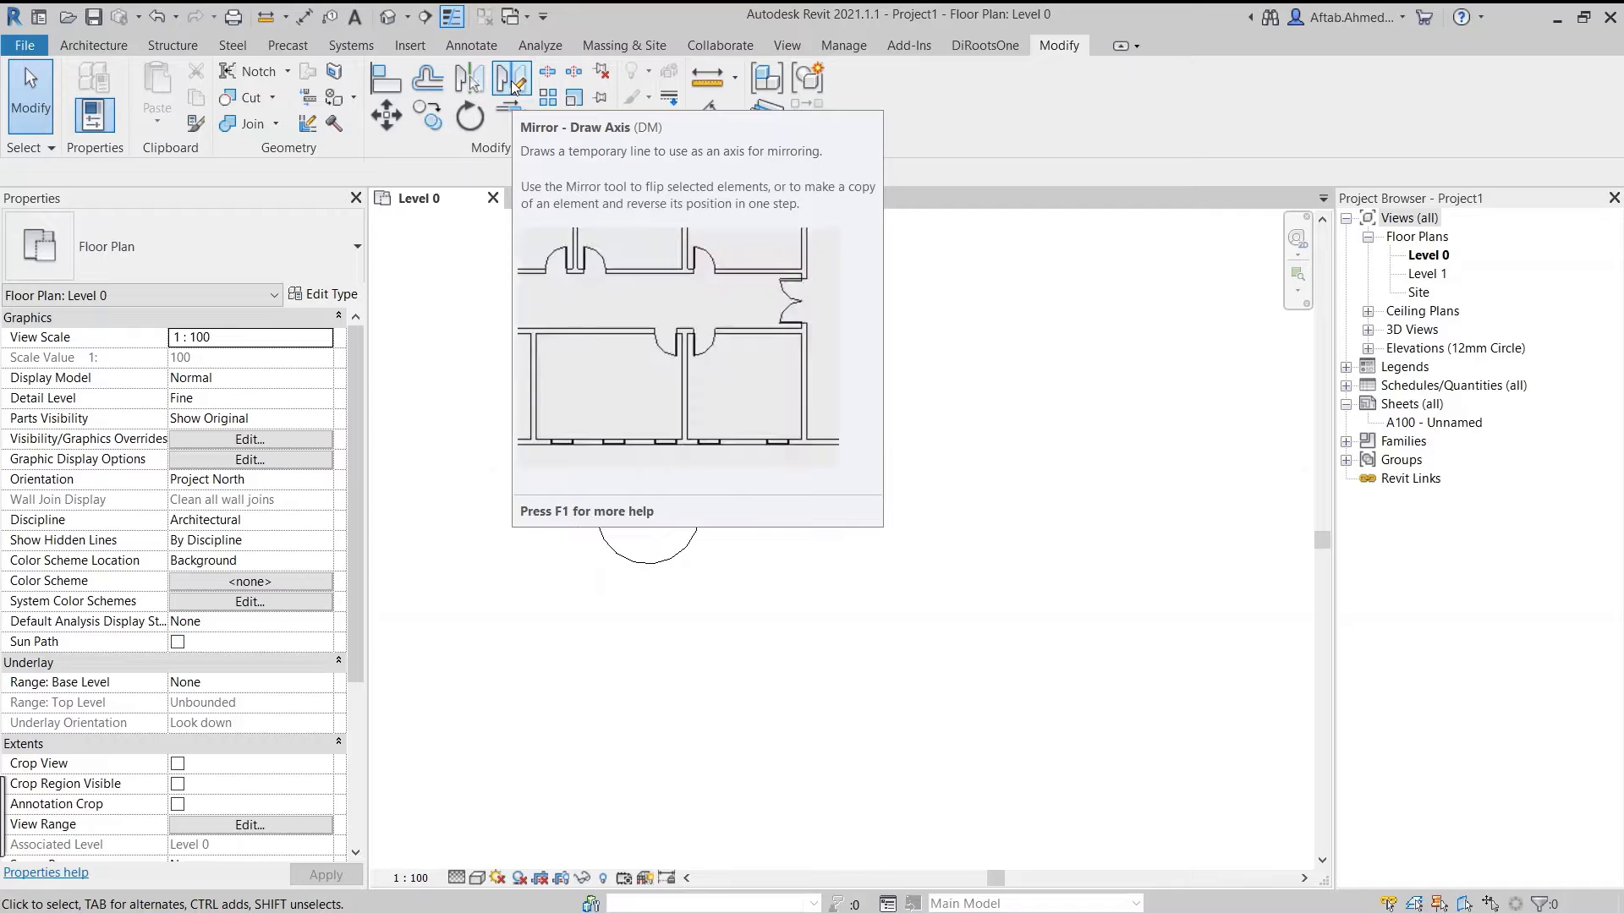
pyautogui.click(510, 291)
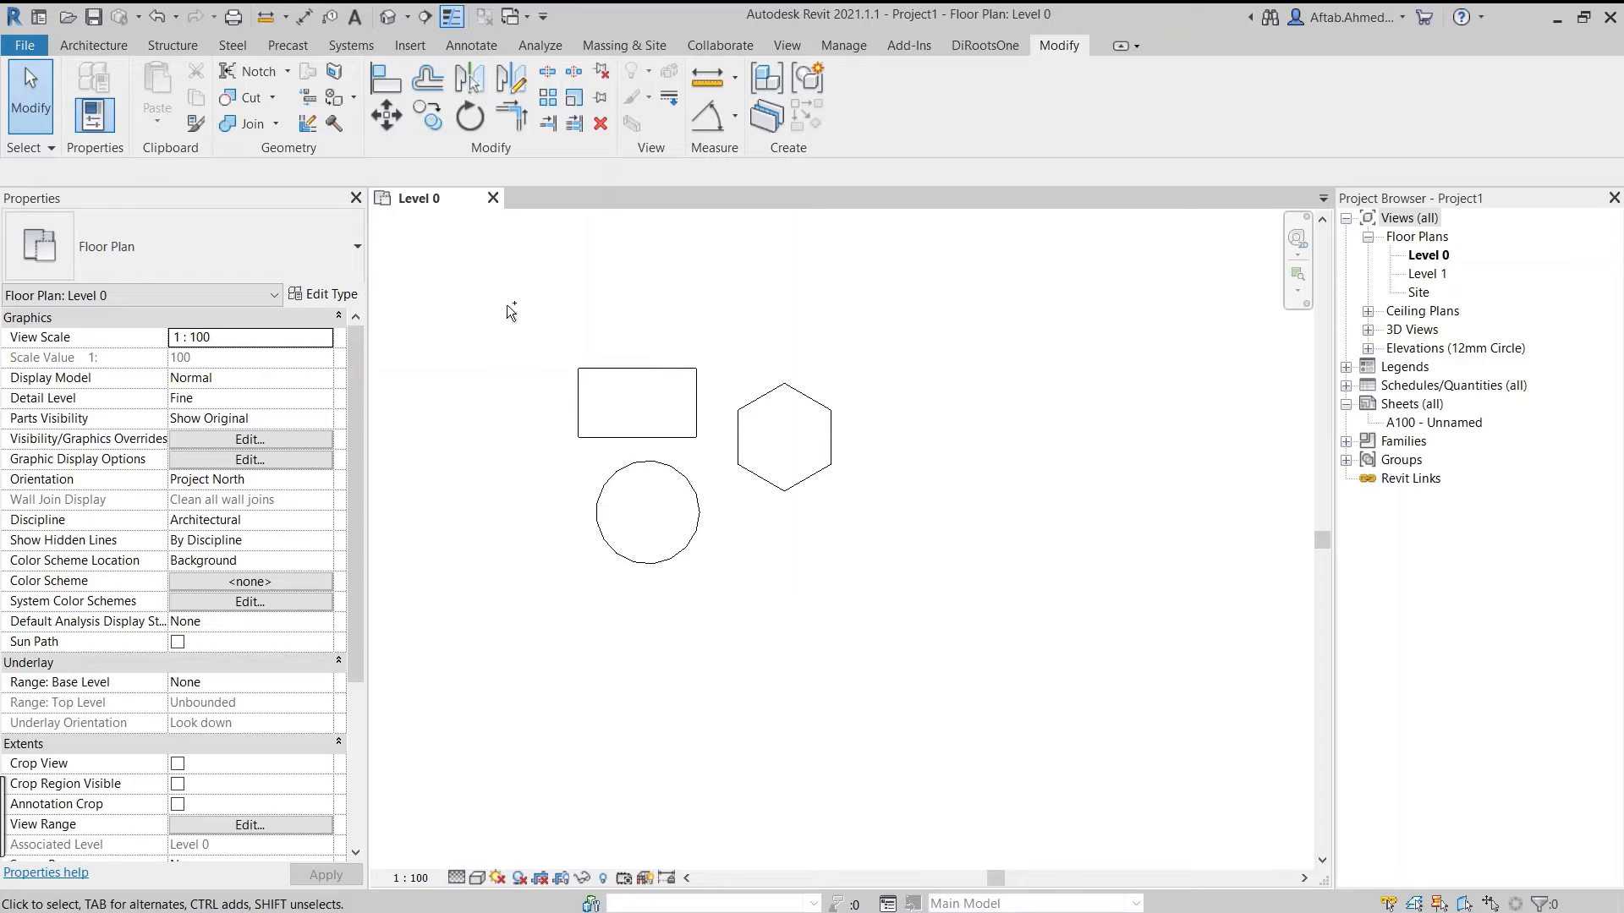
pyautogui.moveTo(506, 306); pyautogui.dragTo(878, 619)
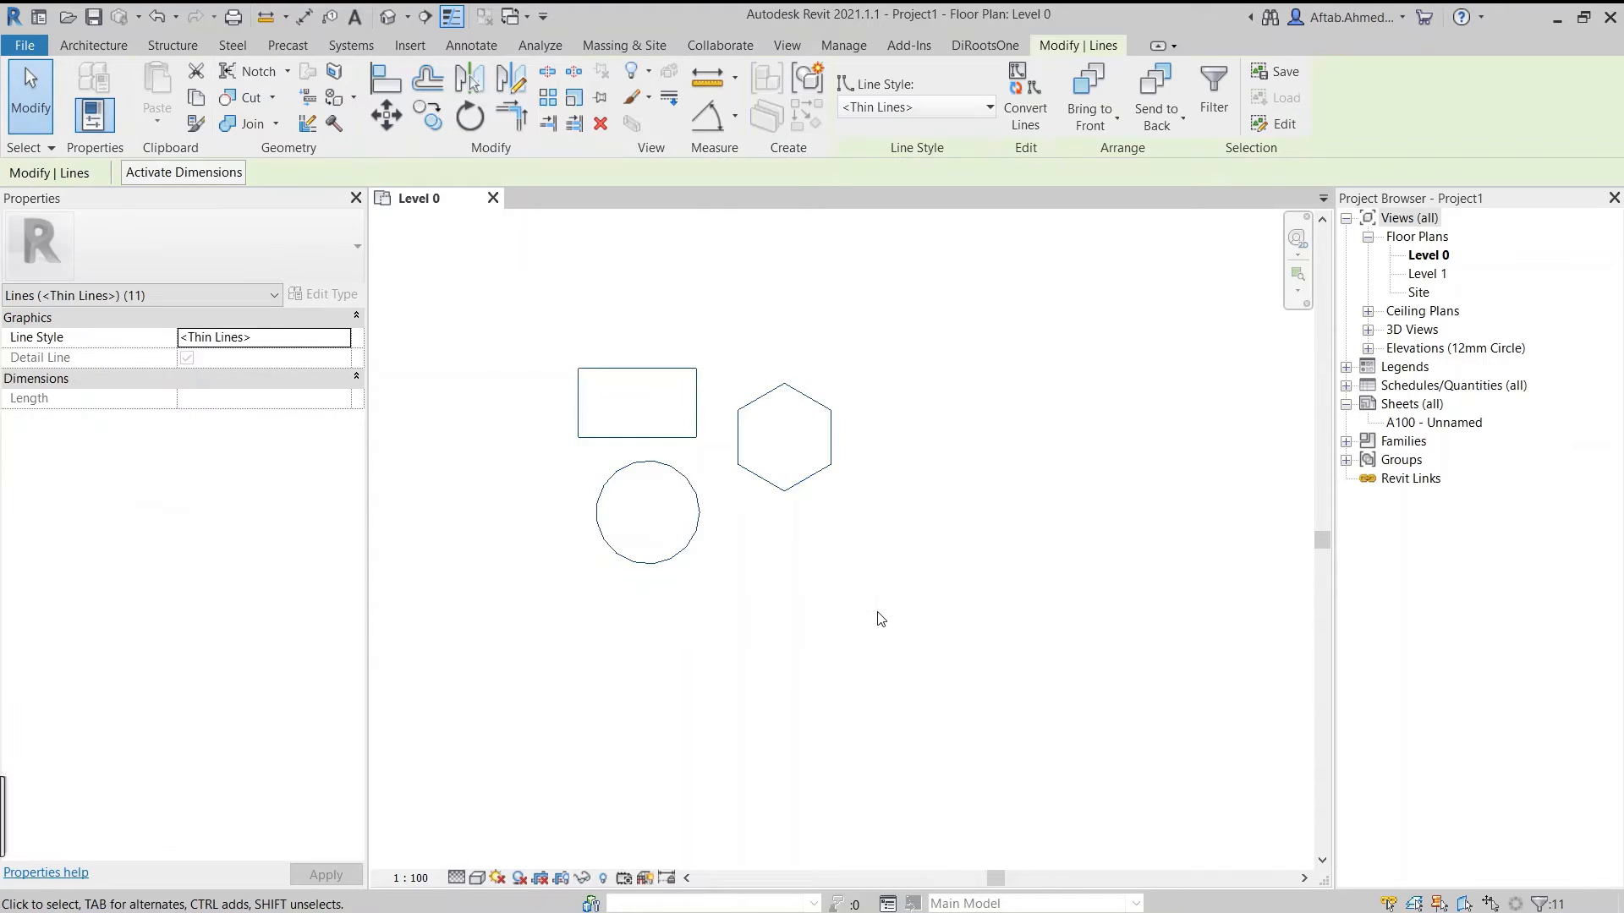
pyautogui.click(512, 81)
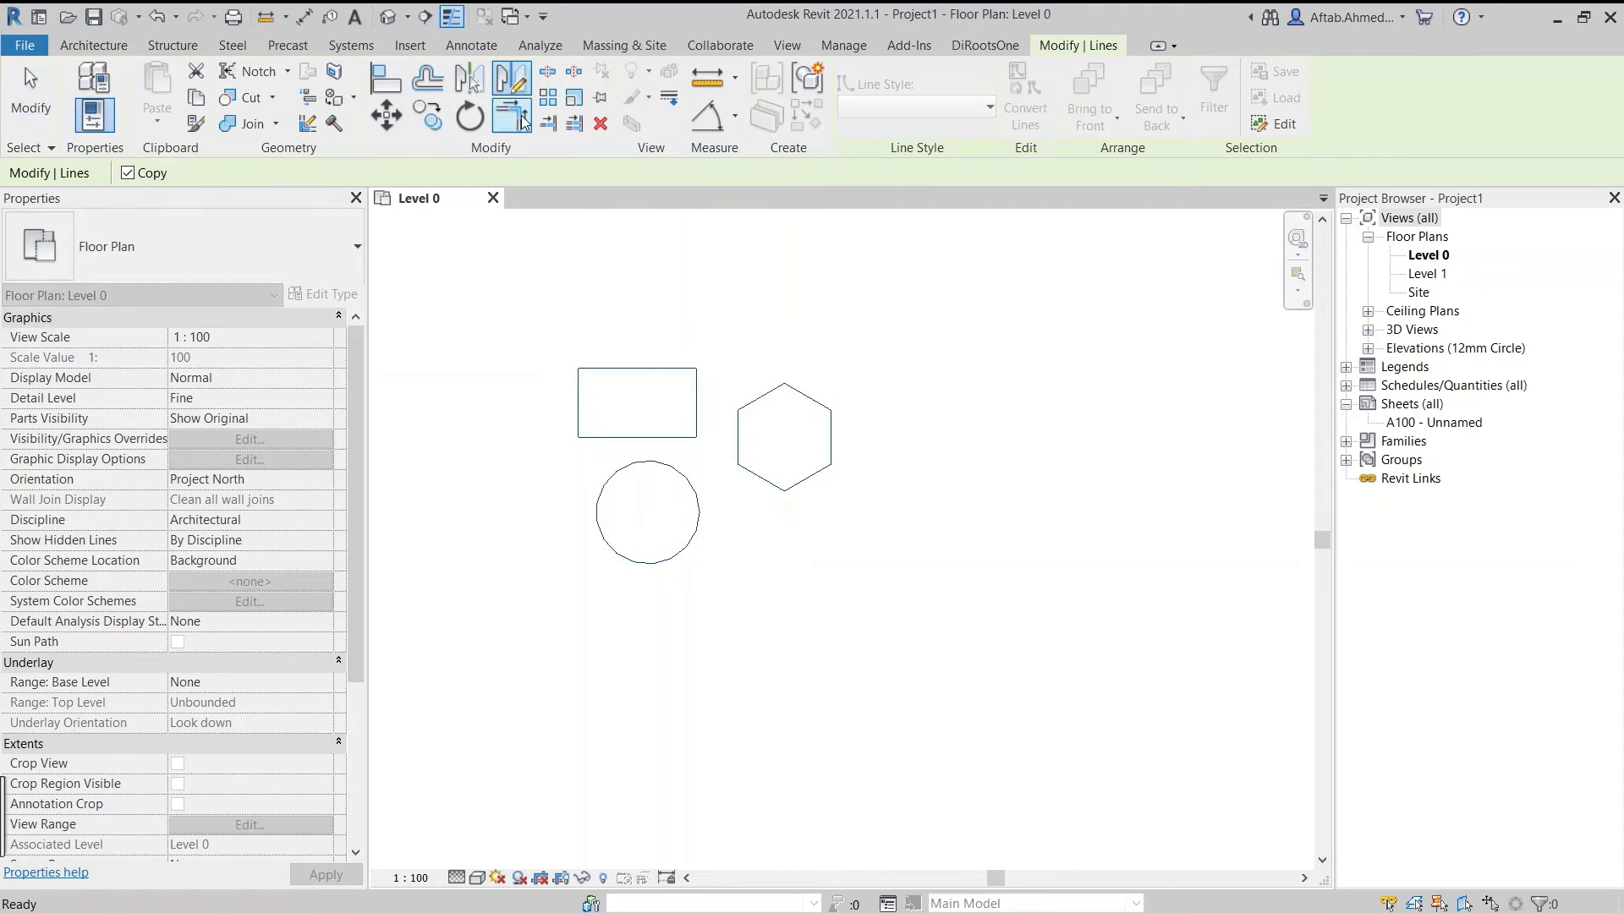
pyautogui.click(898, 300)
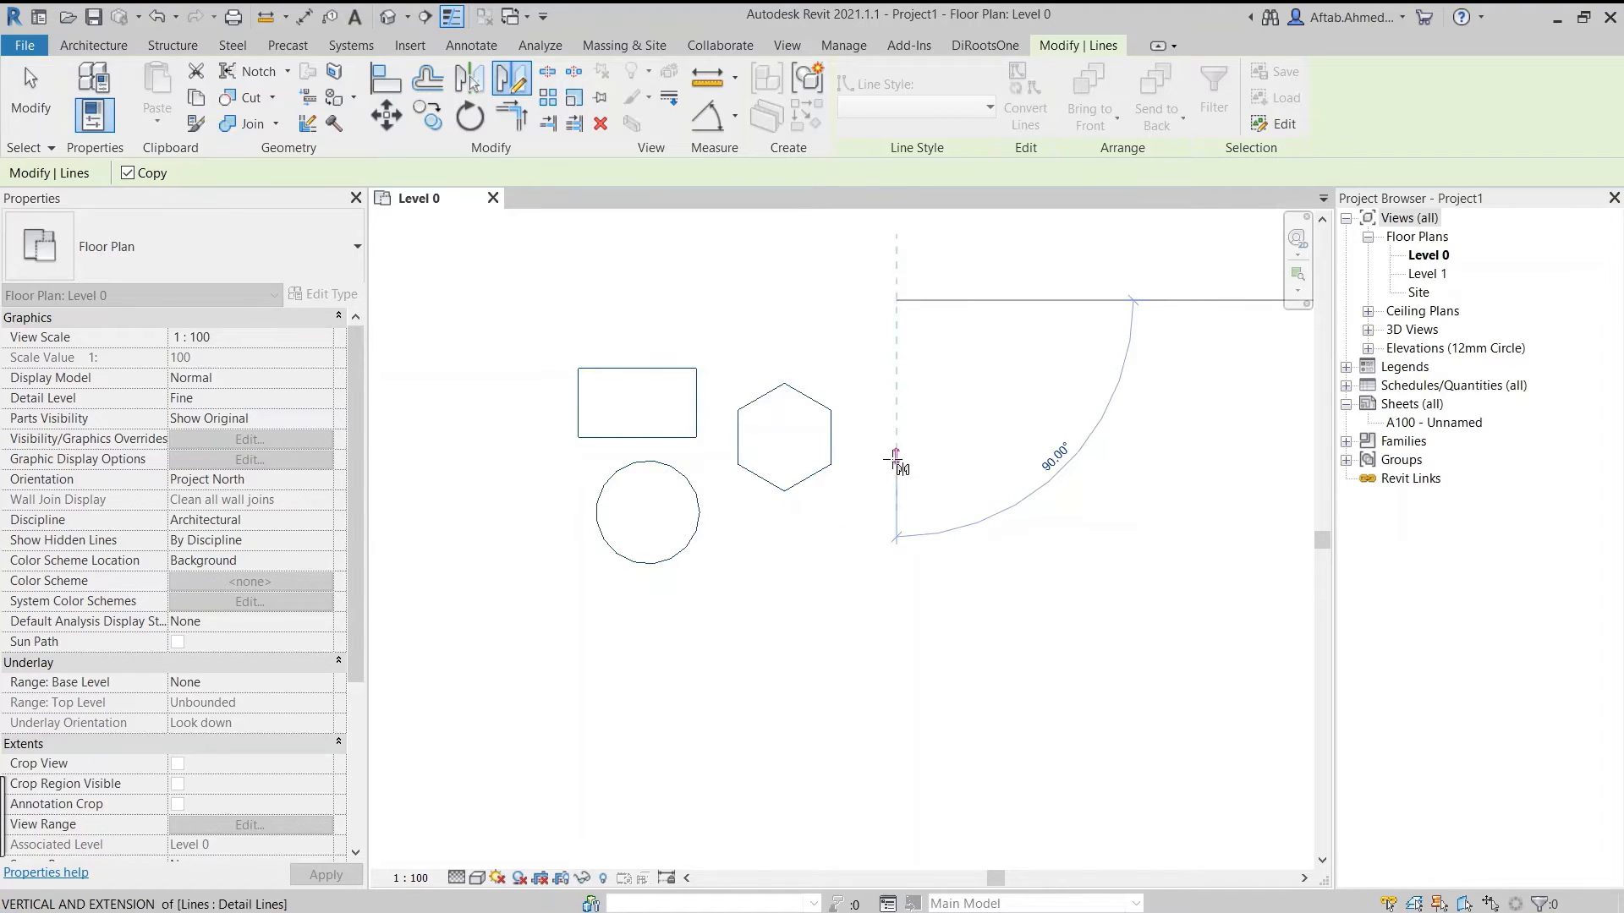
pyautogui.click(896, 592)
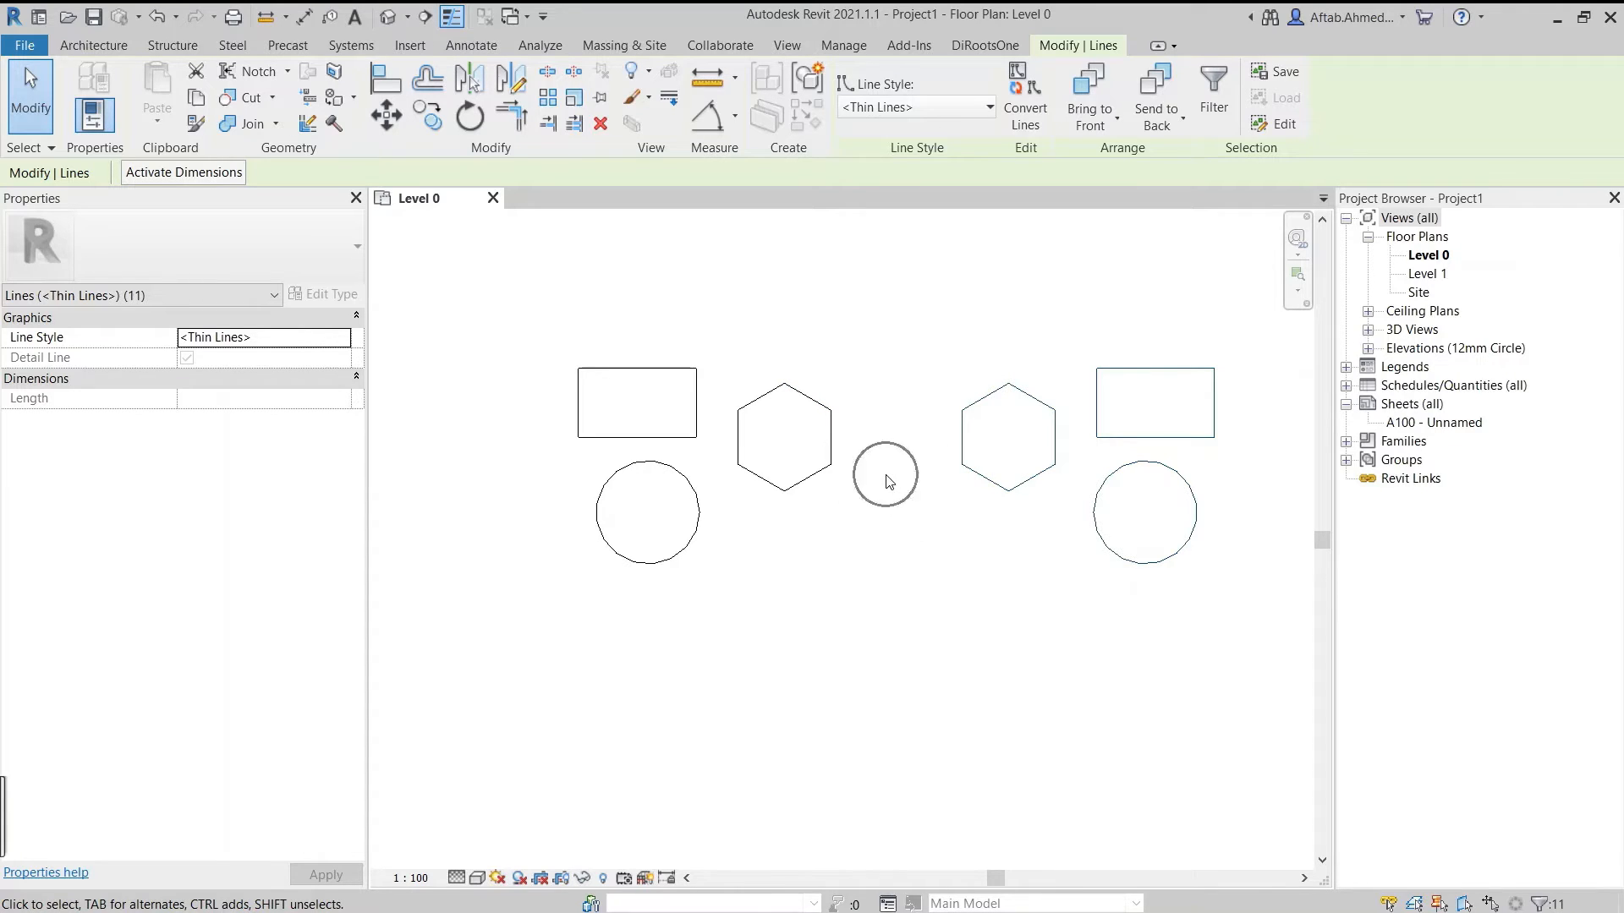
# Mirror a copy of both shape groups across a drawn horizontal axis below them, and undo both mirror operations.
pyautogui.scroll(-1, 880, 495)
pyautogui.moveTo(877, 500); pyautogui.dragTo(834, 472, button='middle')
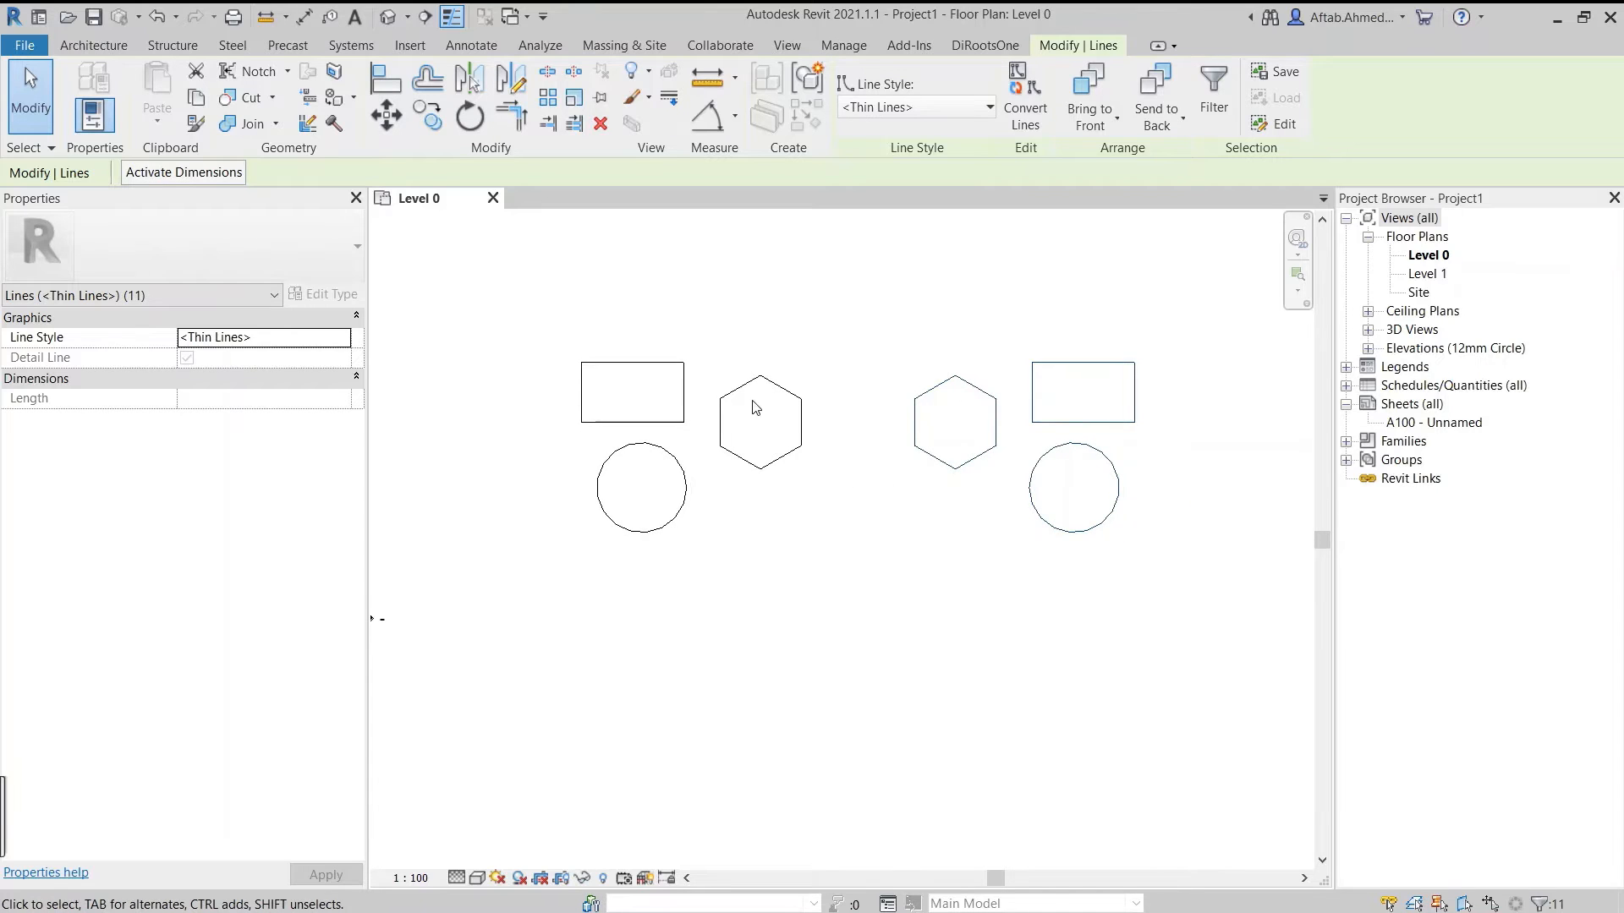
pyautogui.click(769, 357)
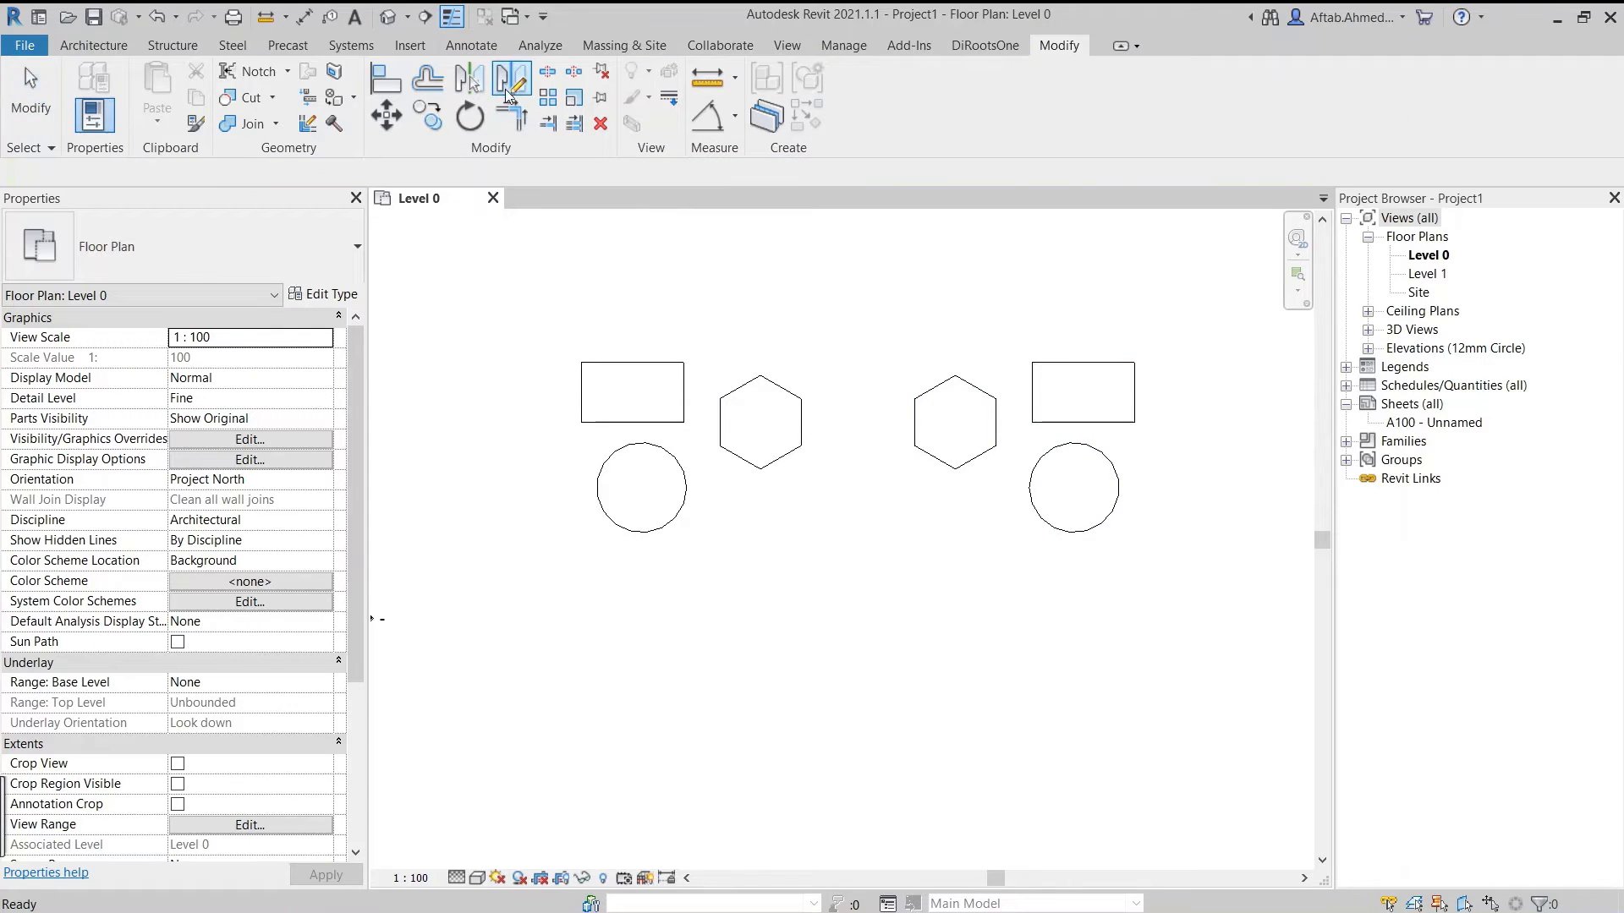
pyautogui.click(507, 90)
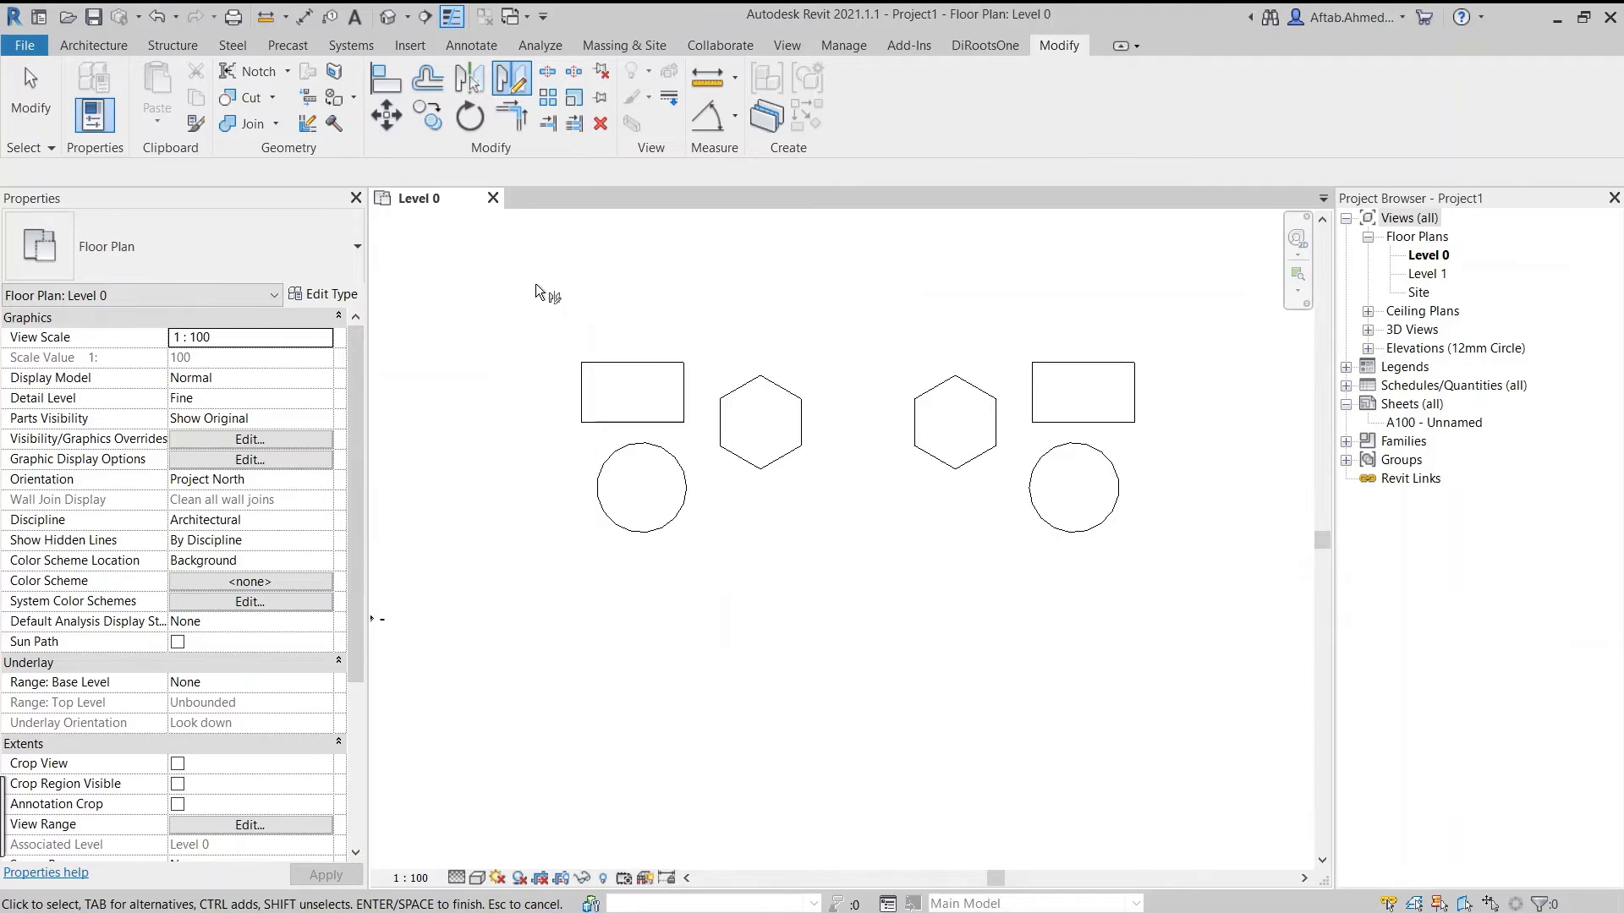
pyautogui.moveTo(516, 308); pyautogui.dragTo(1178, 575)
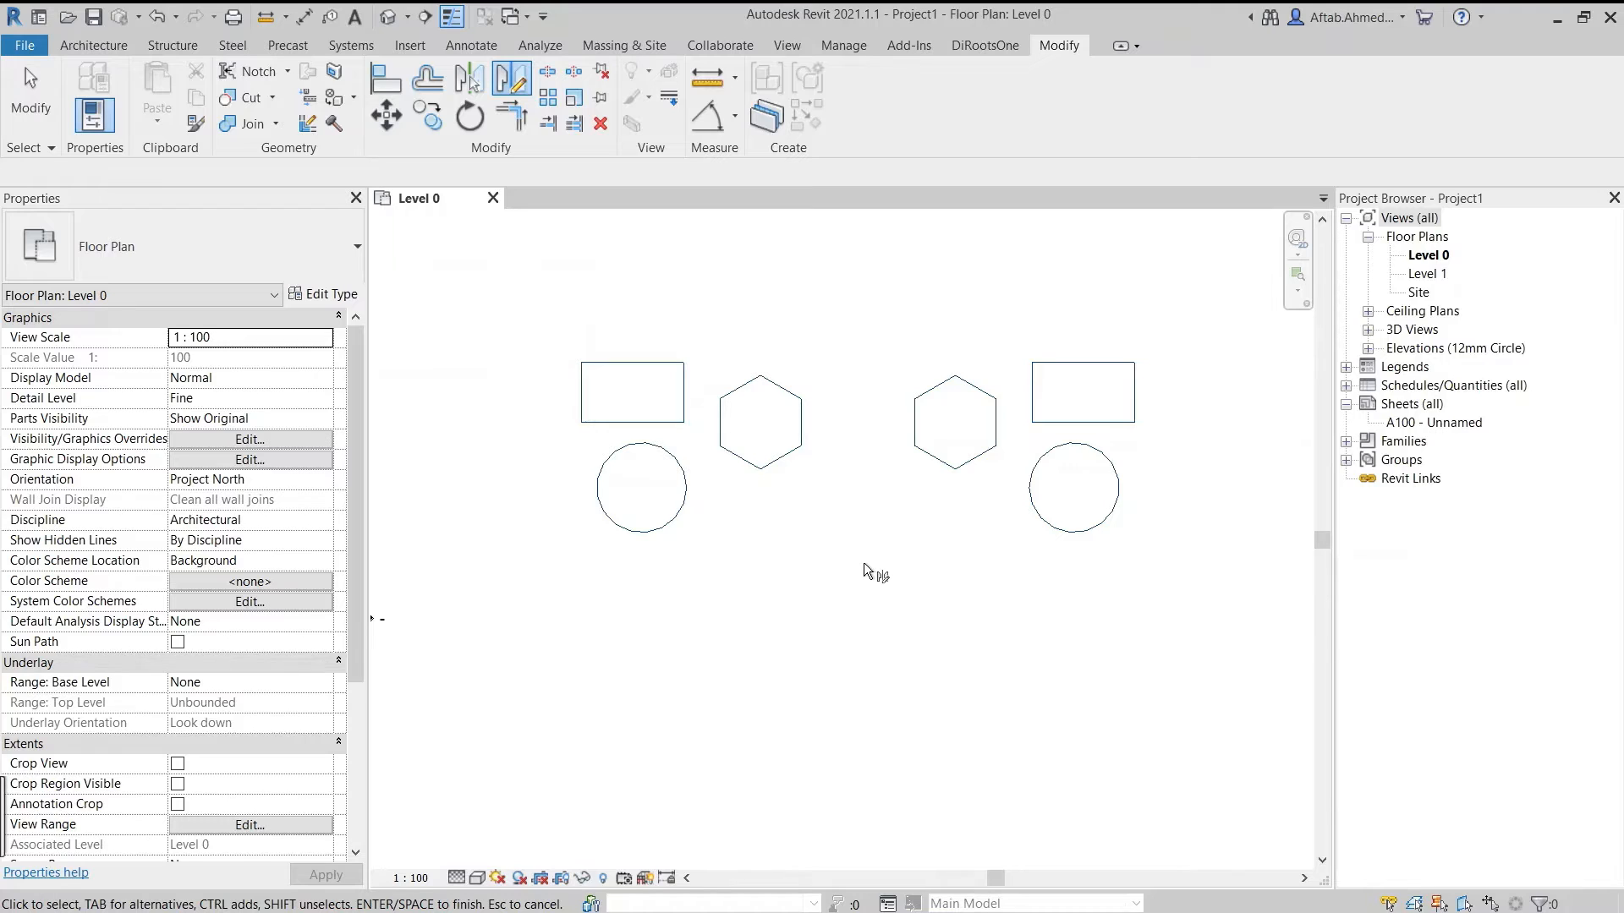
pyautogui.press('ctrl')
pyautogui.press('Return')
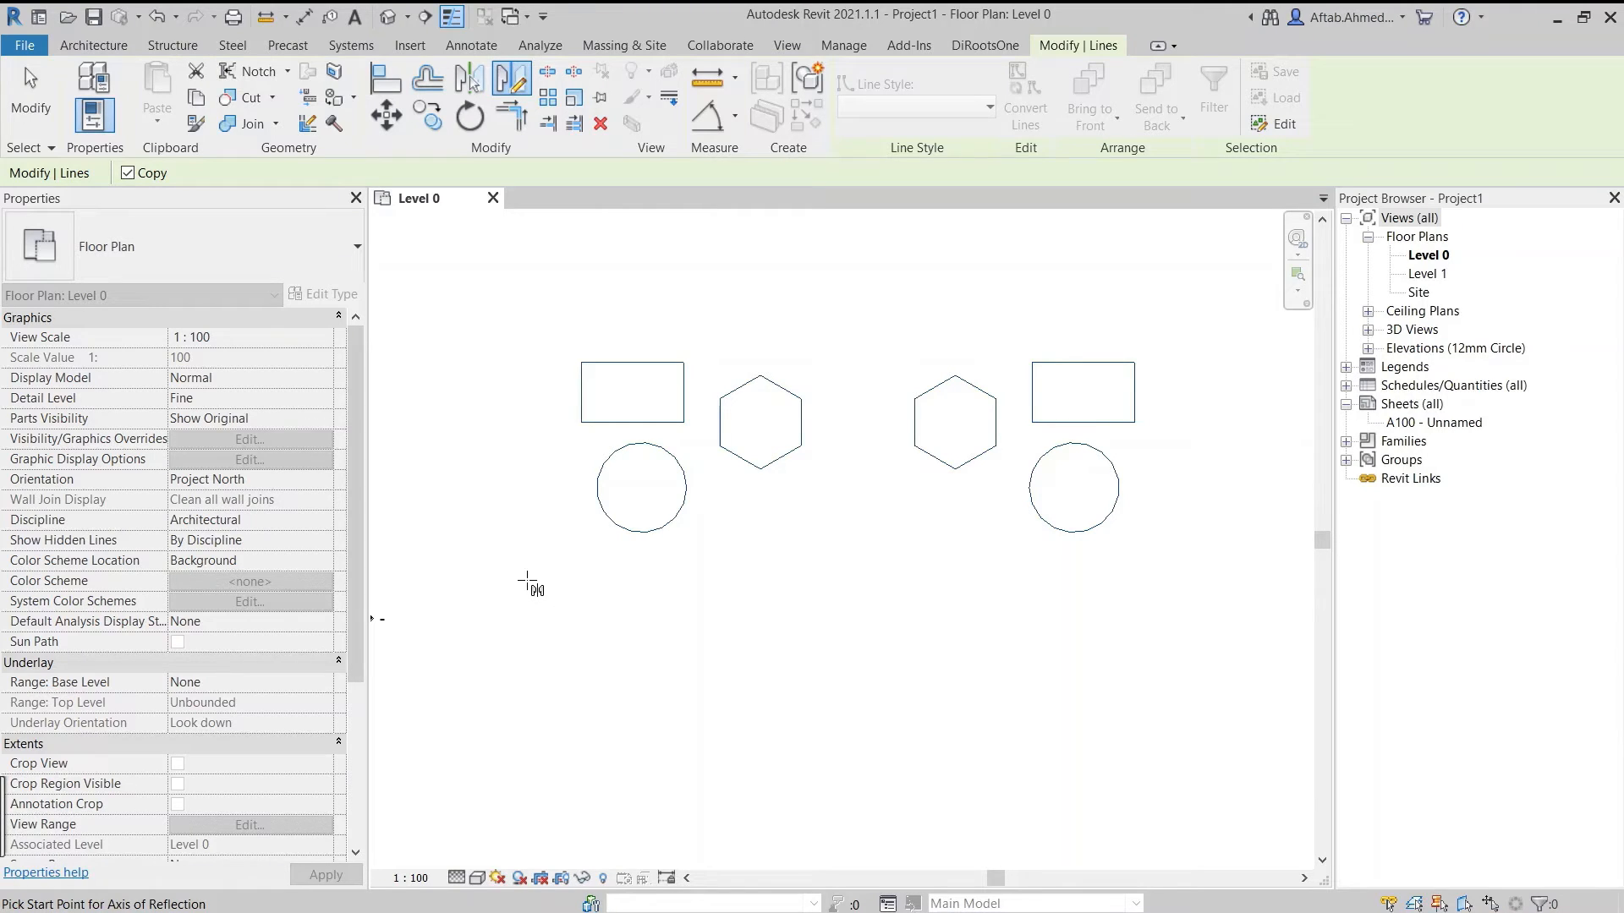
pyautogui.click(528, 582)
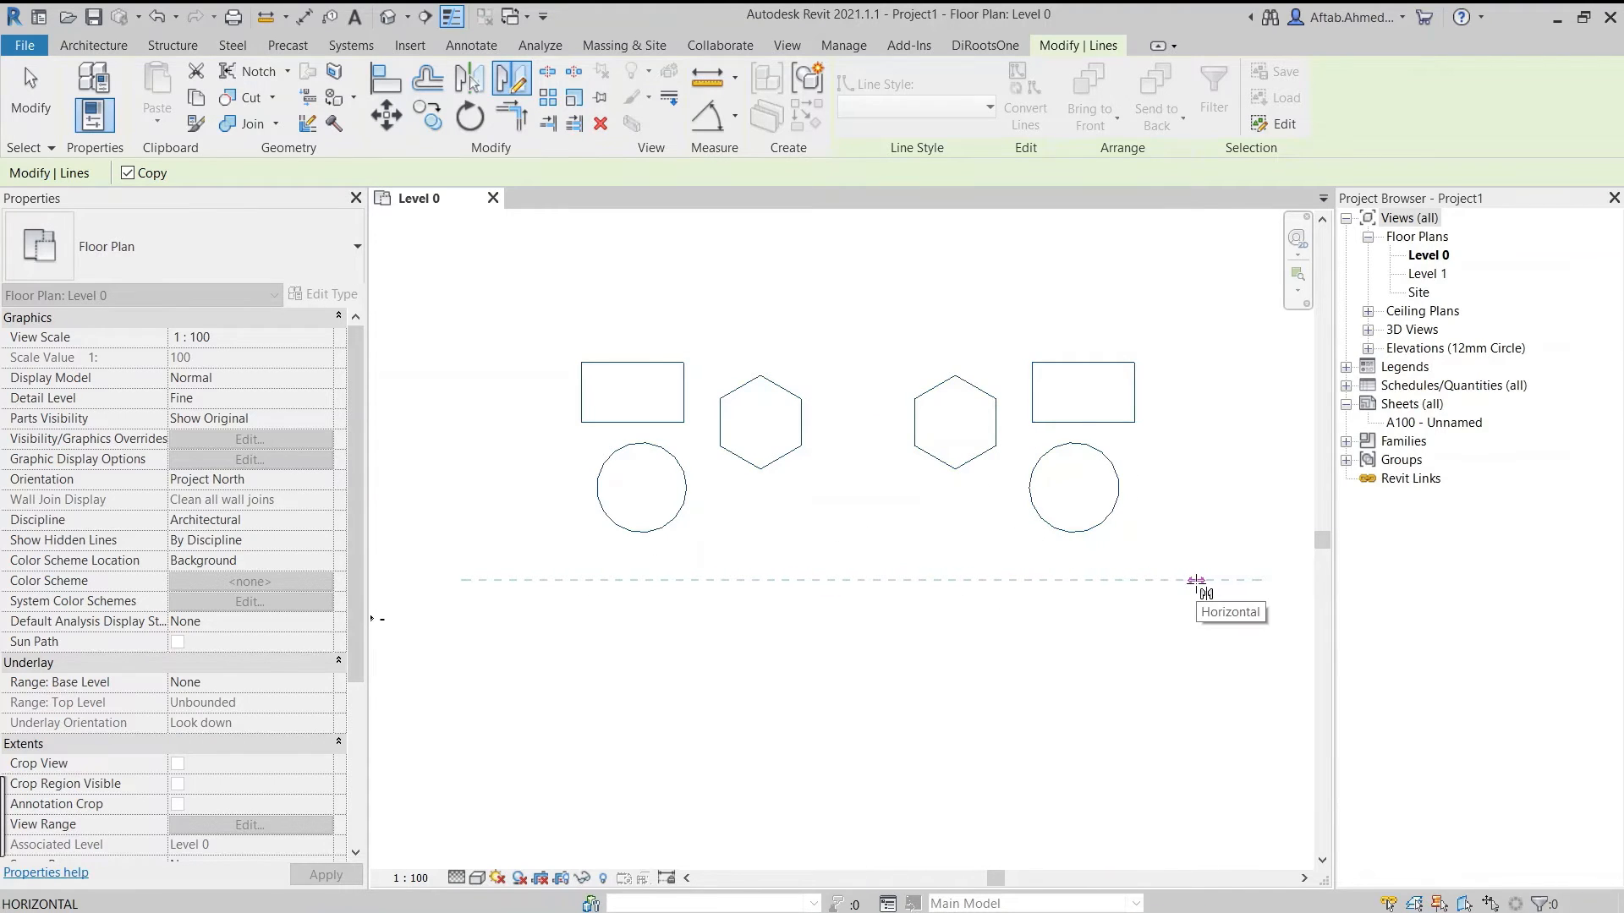
pyautogui.click(1196, 581)
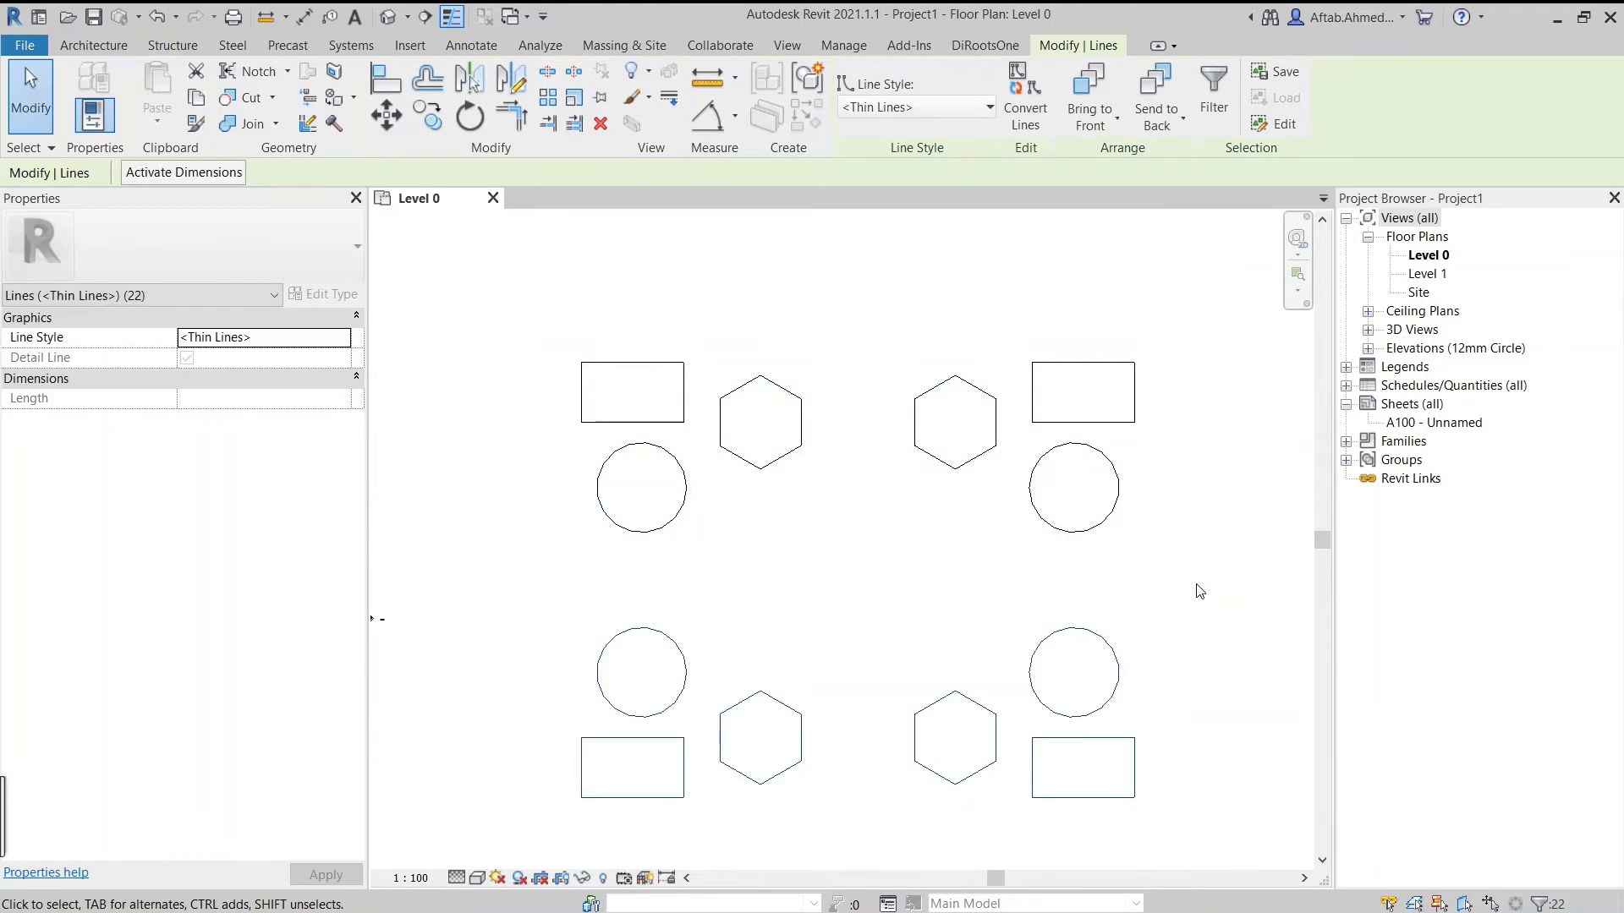
pyautogui.press('Escape')
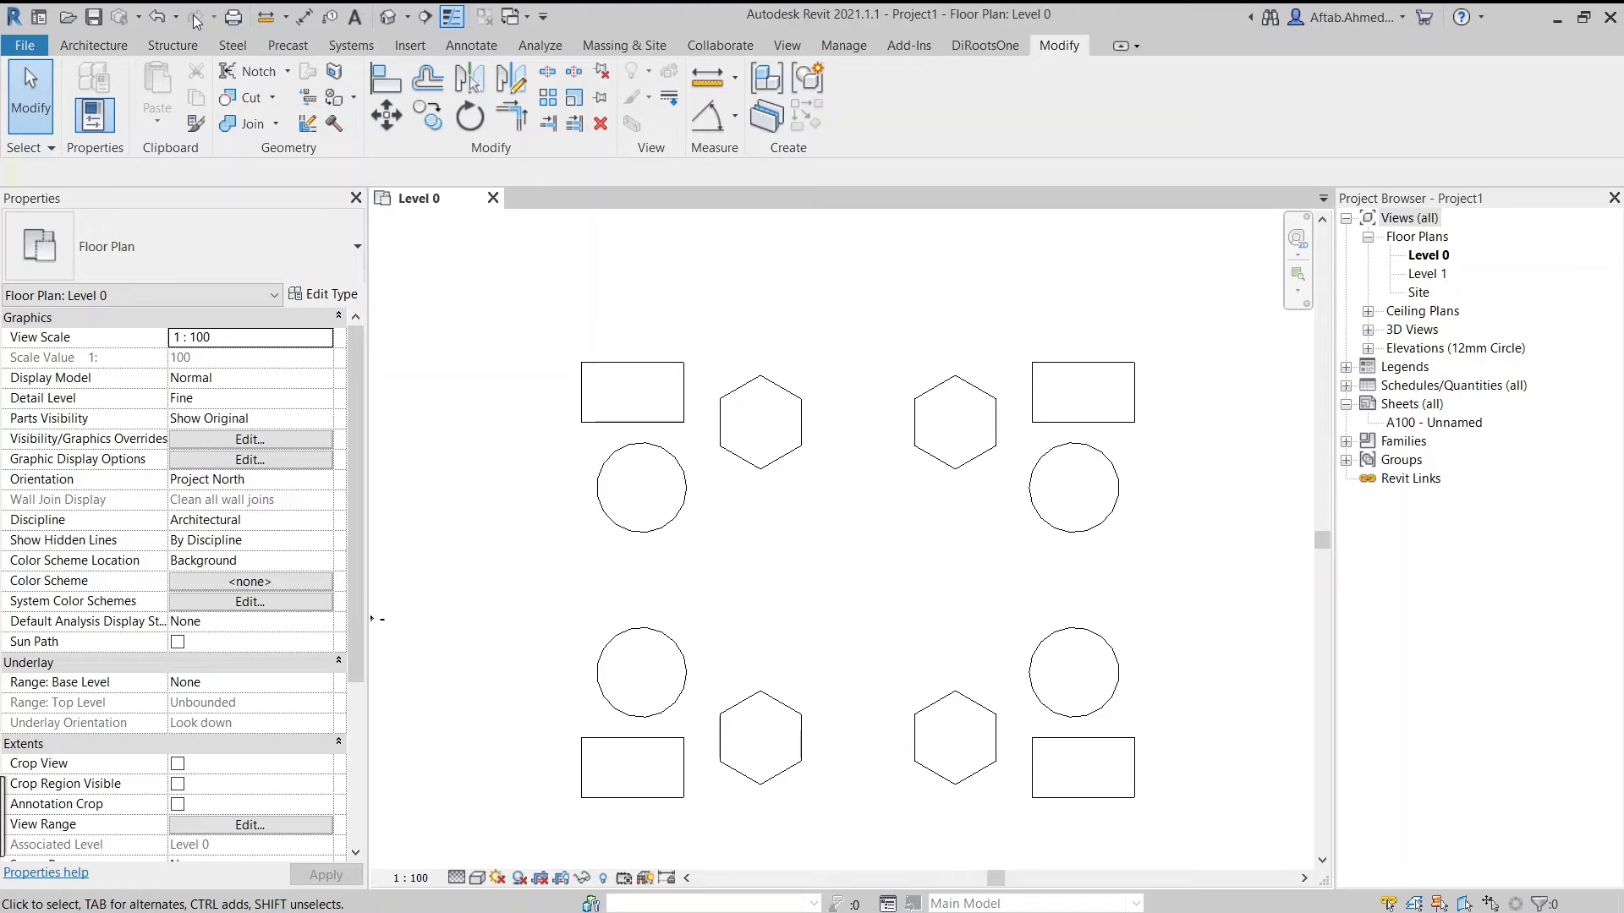
pyautogui.click(158, 18)
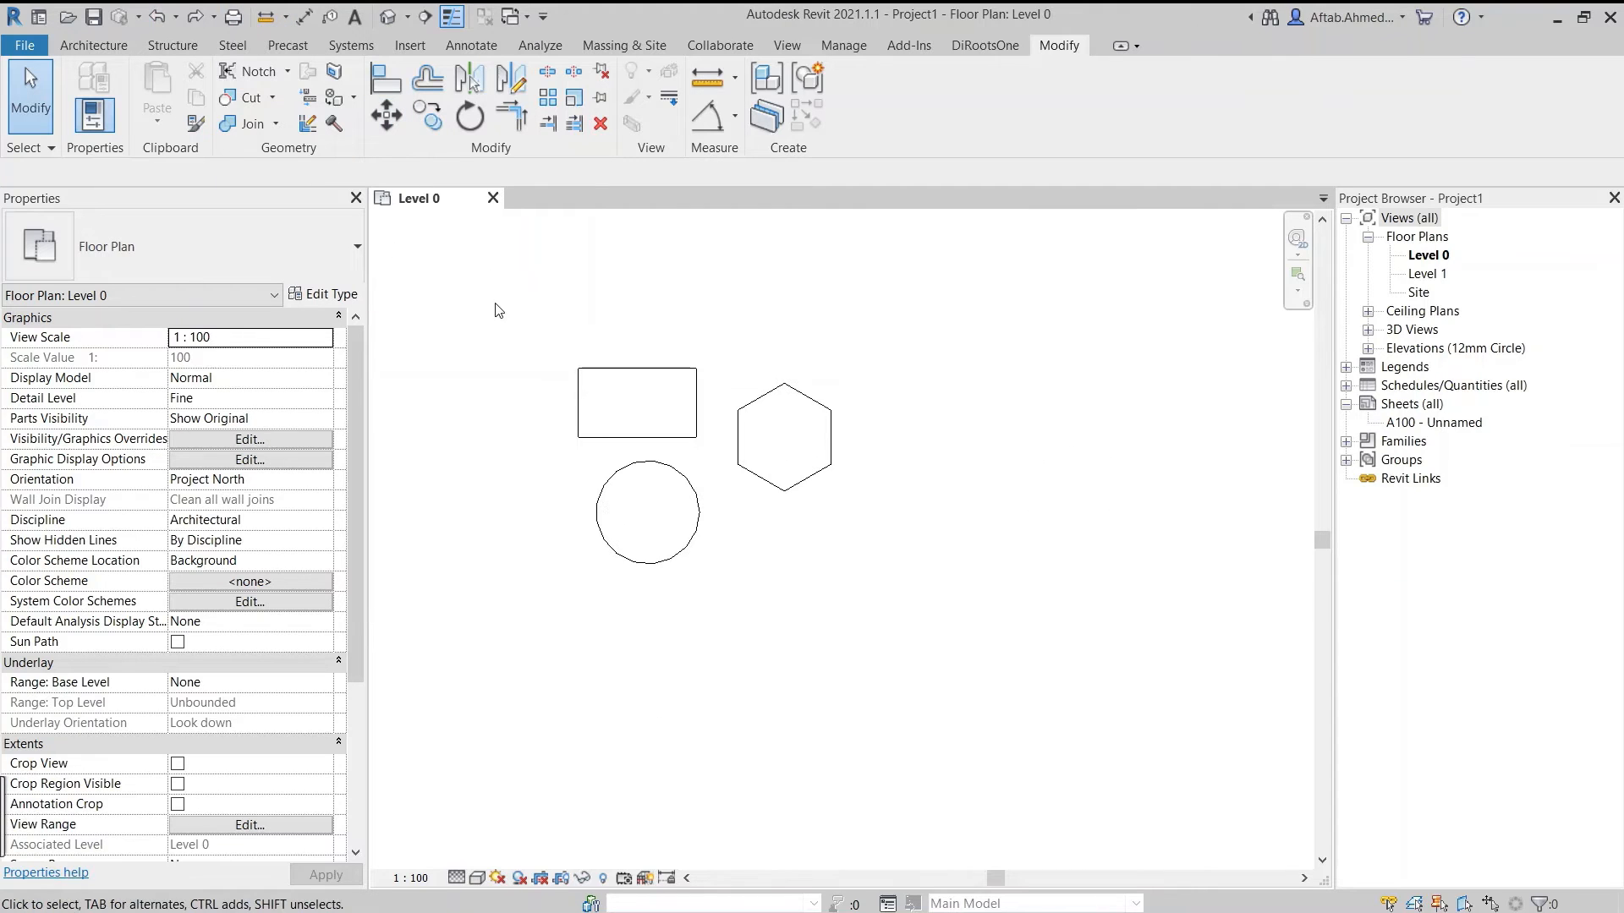
# Mirror the rectangle, hexagon and circle across a drawn vertical axis to their right, with the Copy option off.
pyautogui.moveTo(486, 283); pyautogui.dragTo(900, 627)
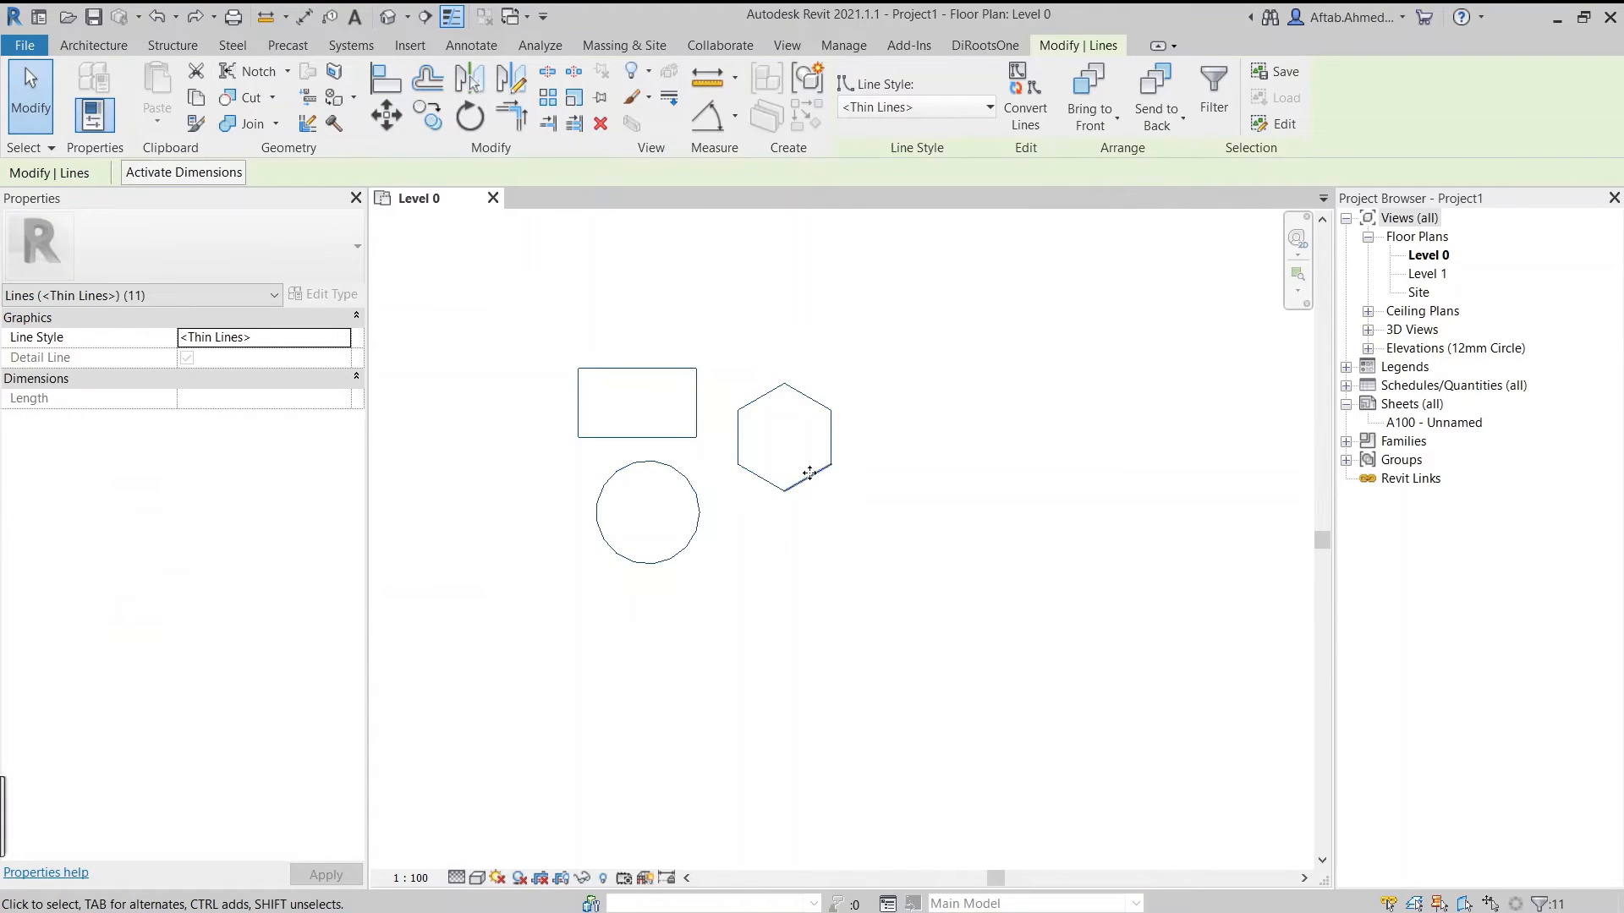
pyautogui.click(519, 83)
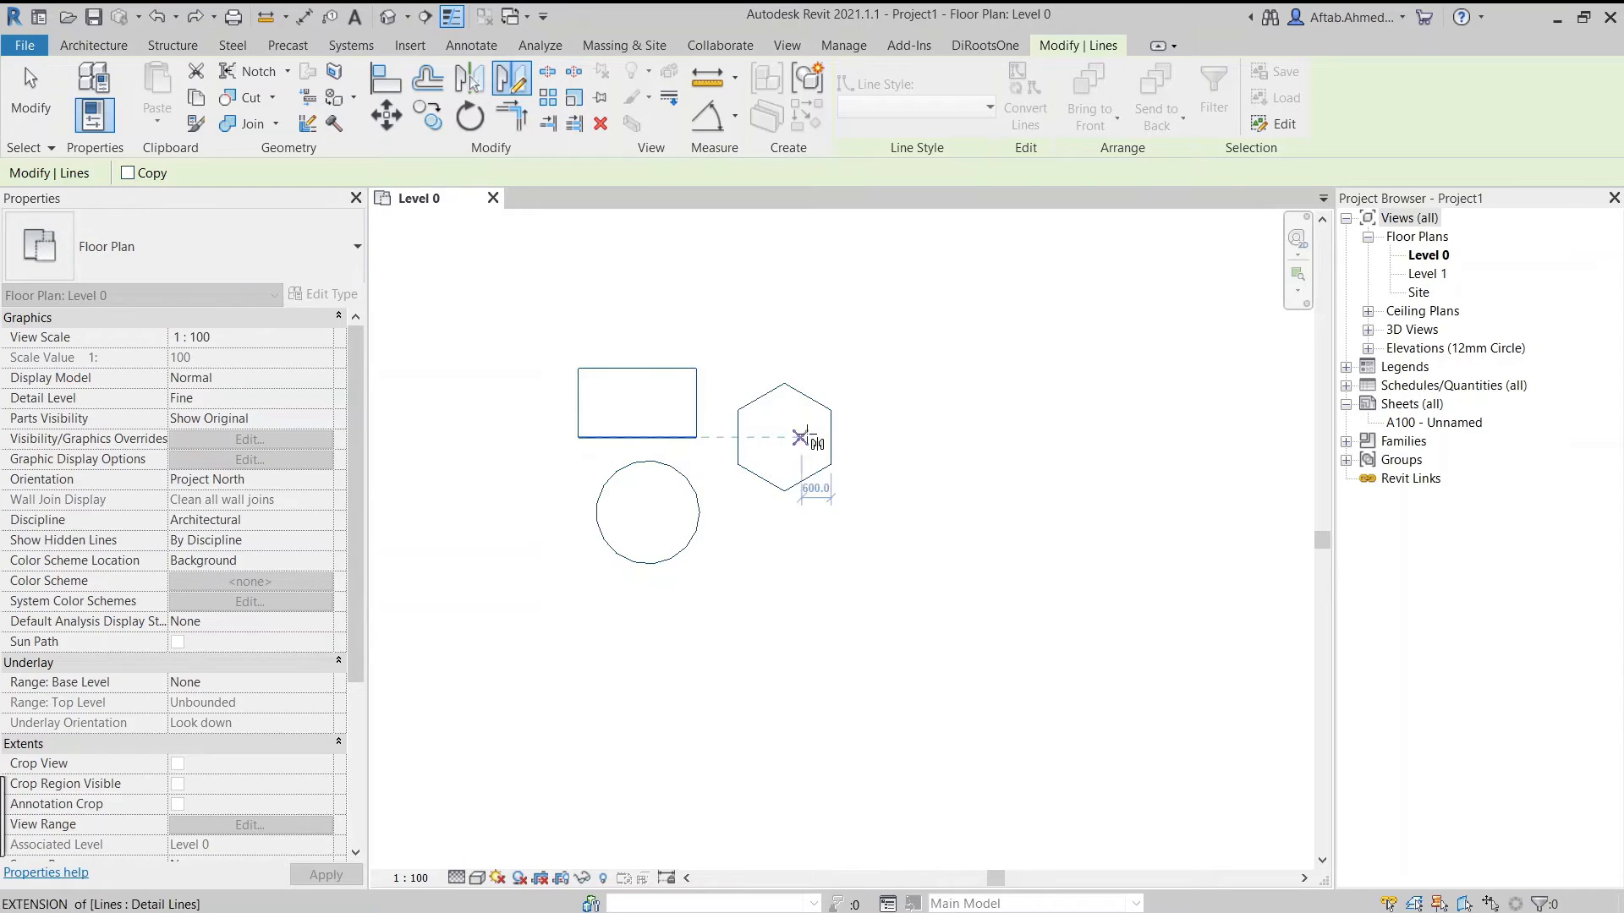
pyautogui.click(909, 294)
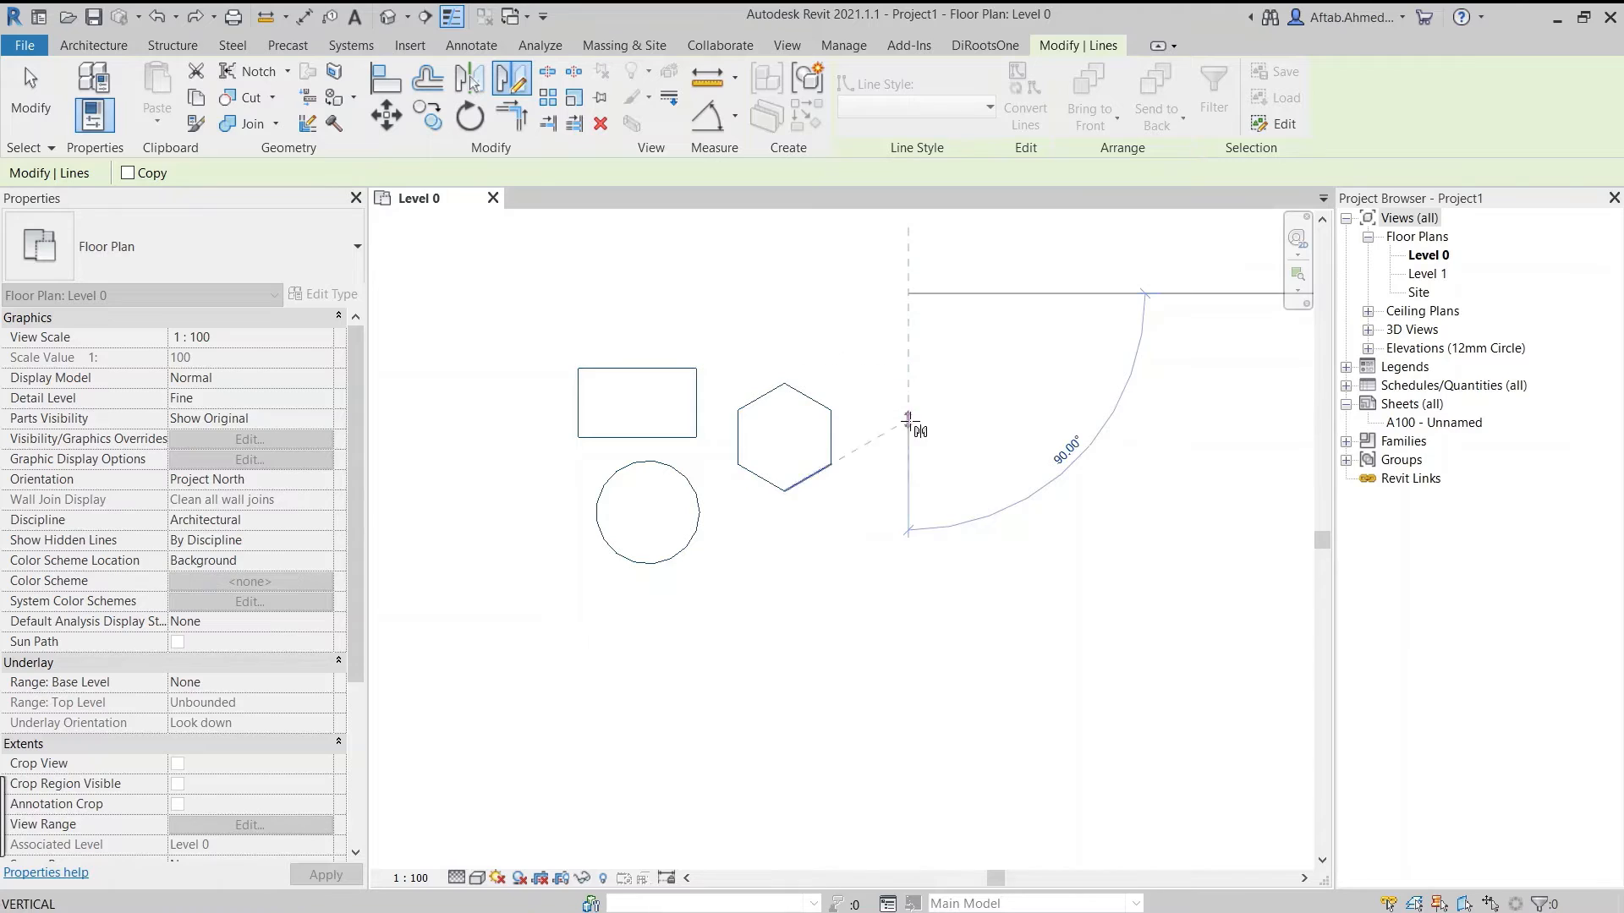
pyautogui.click(920, 659)
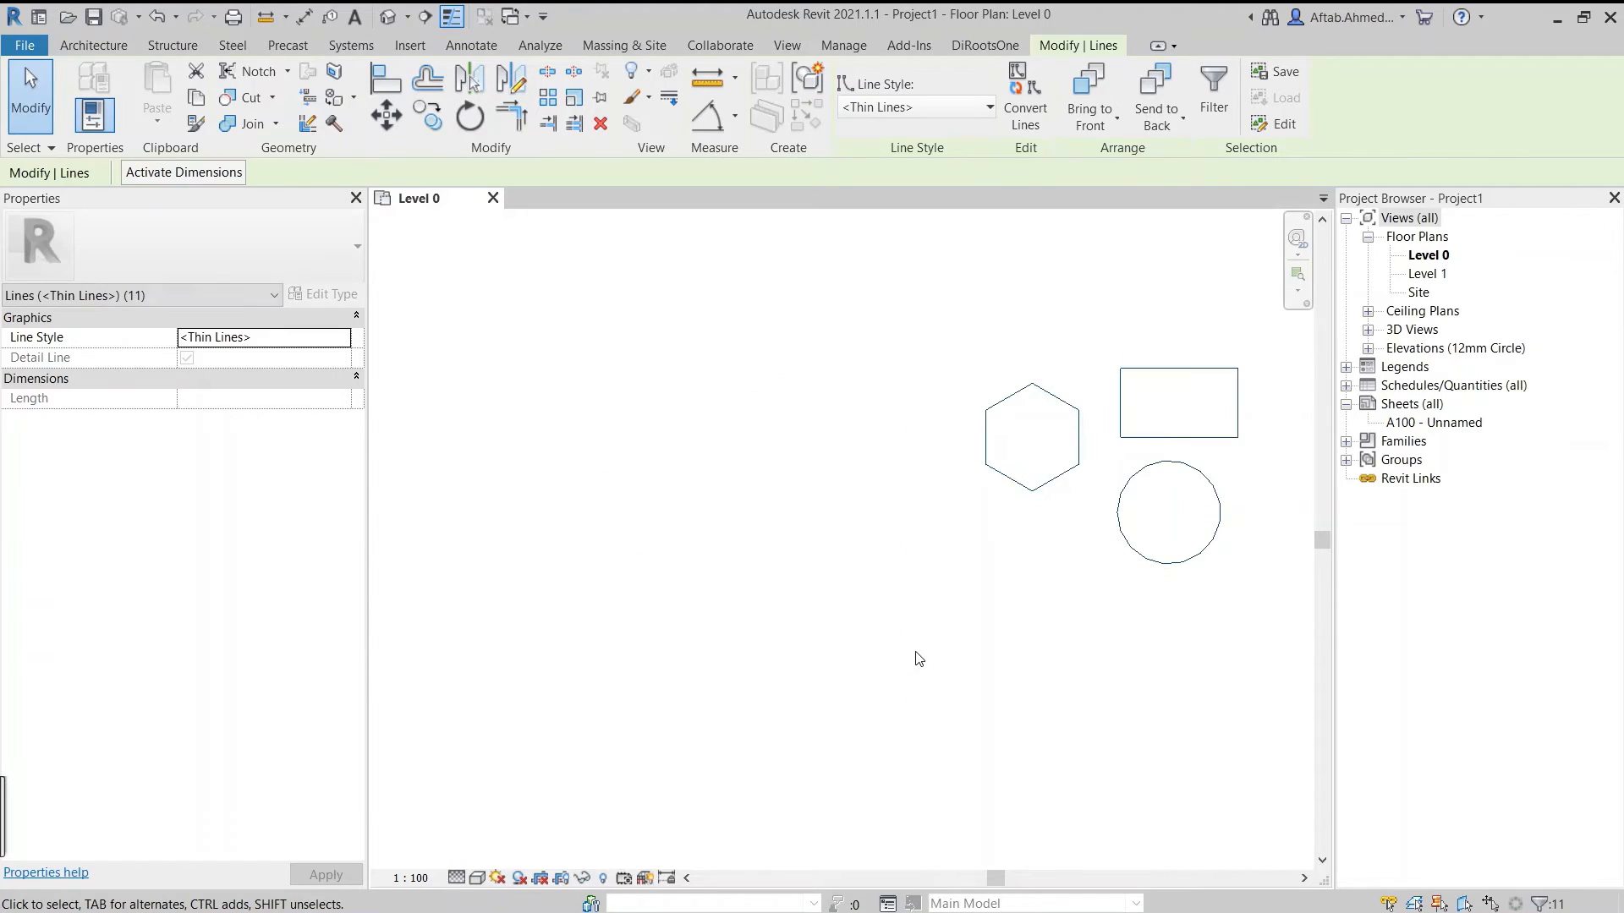
pyautogui.press('Escape')
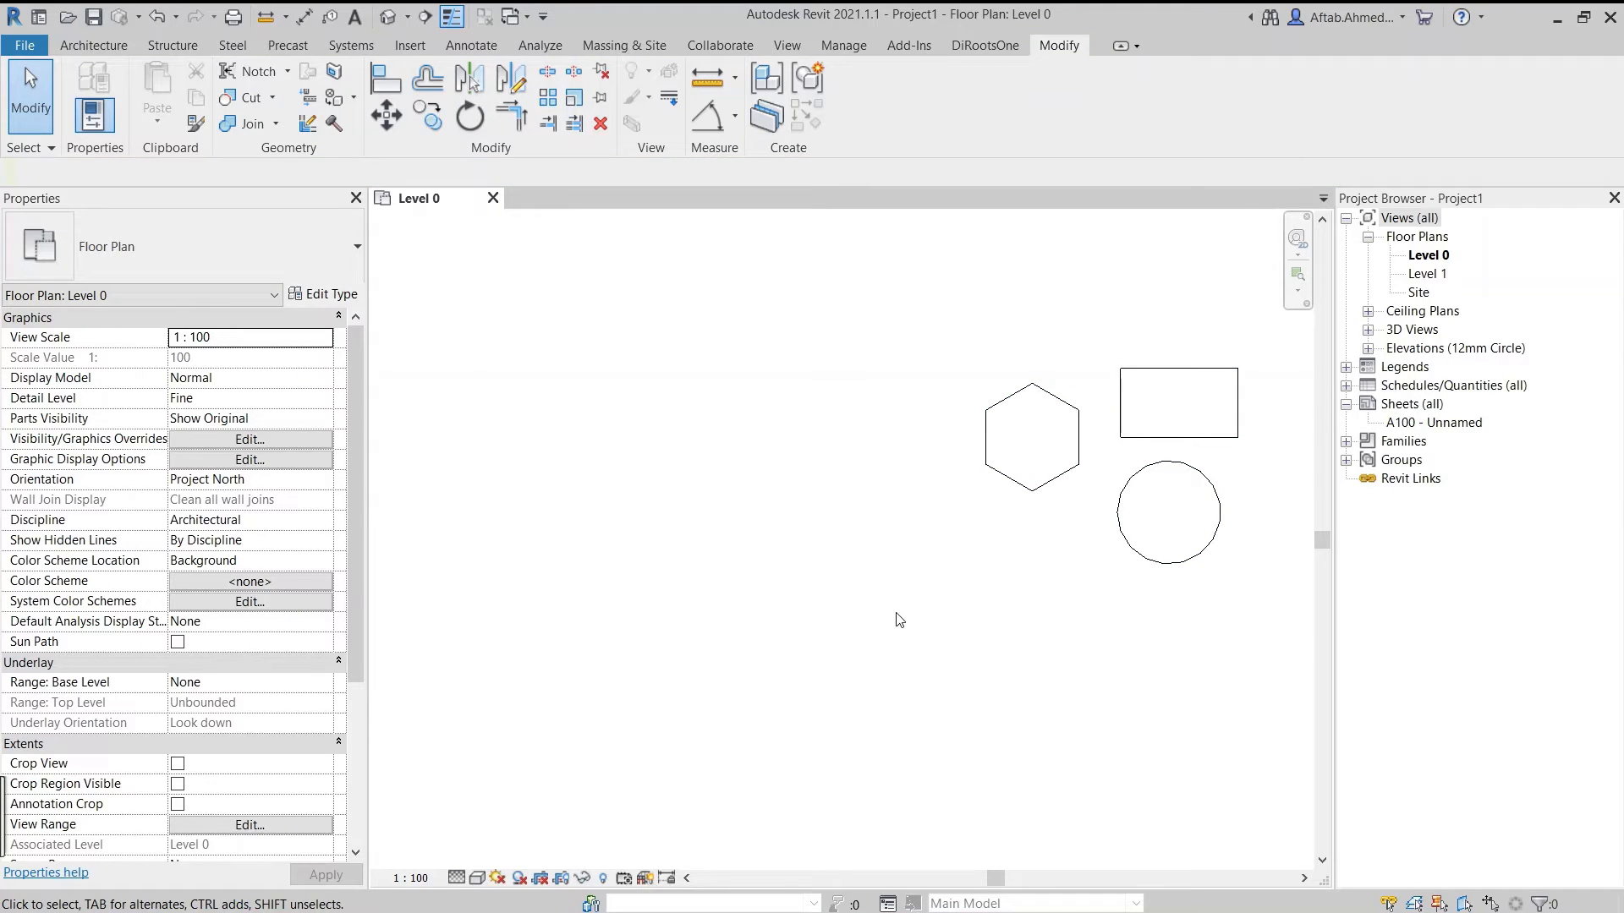
# Draw a horizontal Wall-Ext_102Bwk-75Ins-100LBlk-12P wall about 6000 mm long, below and to the left of the mirrored shapes.
pyautogui.moveTo(898, 630); pyautogui.dragTo(934, 609, button='middle')
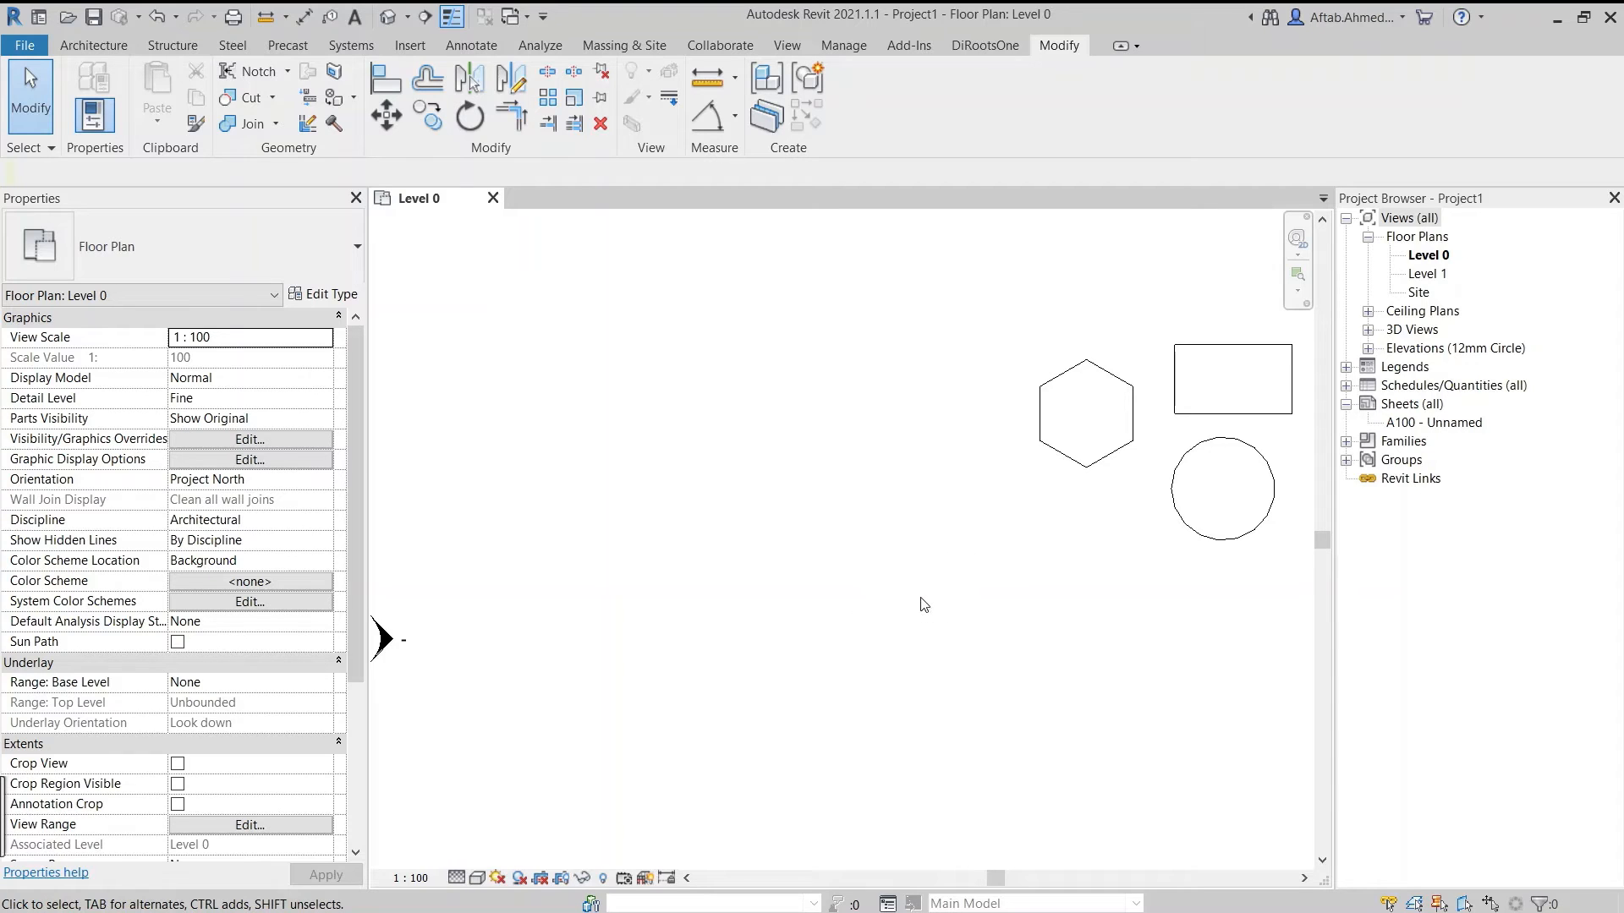
pyautogui.click(110, 47)
pyautogui.click(93, 84)
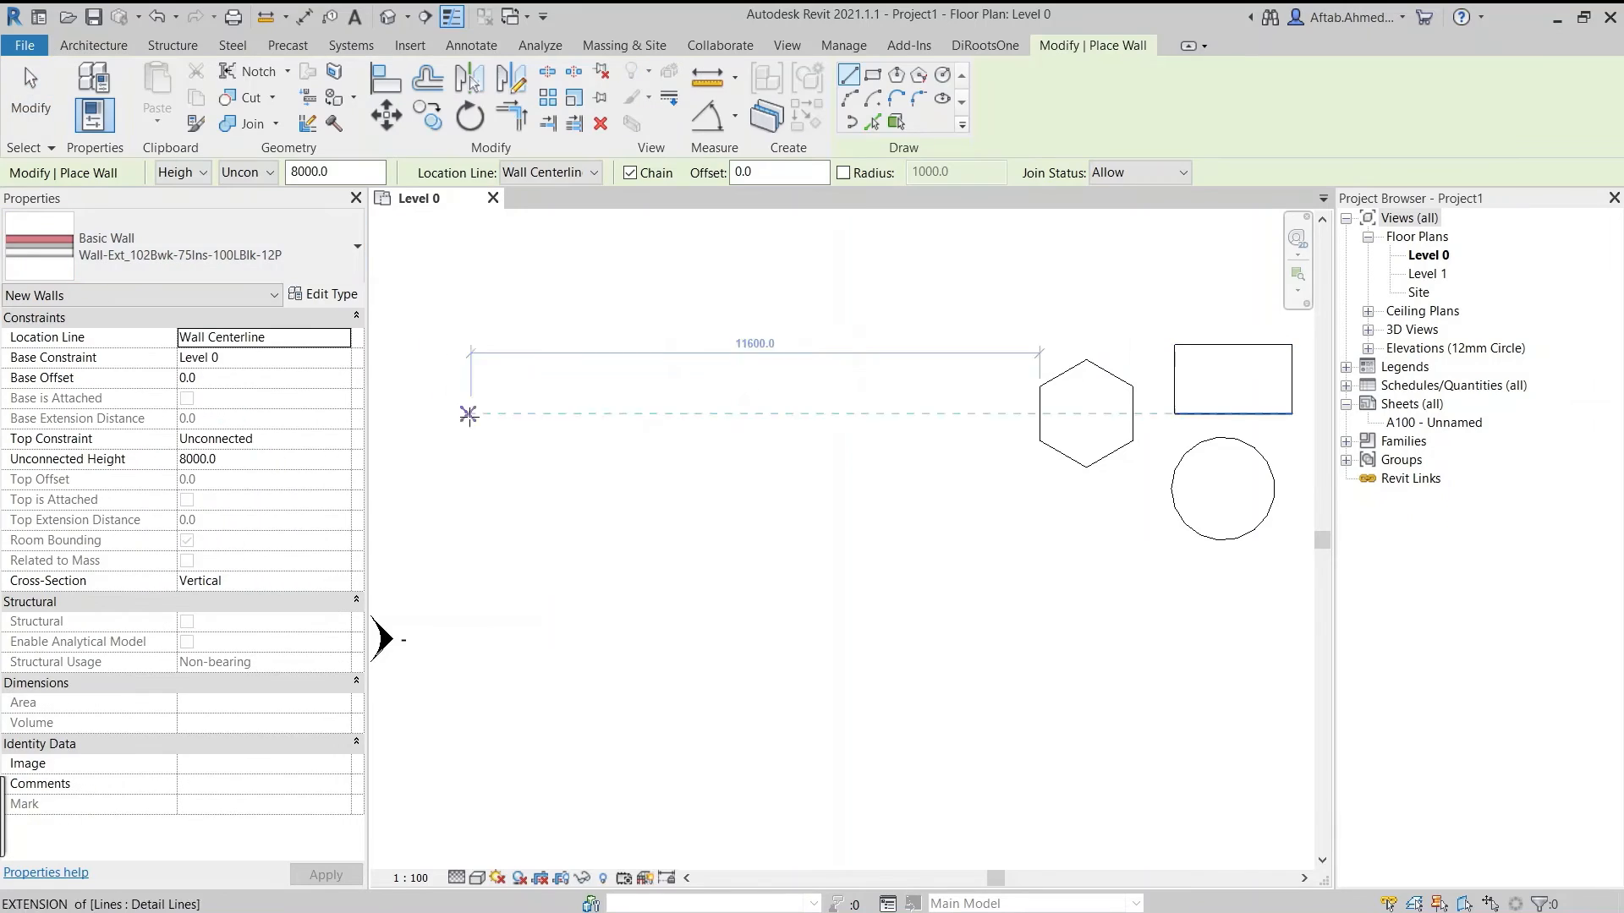
pyautogui.click(524, 553)
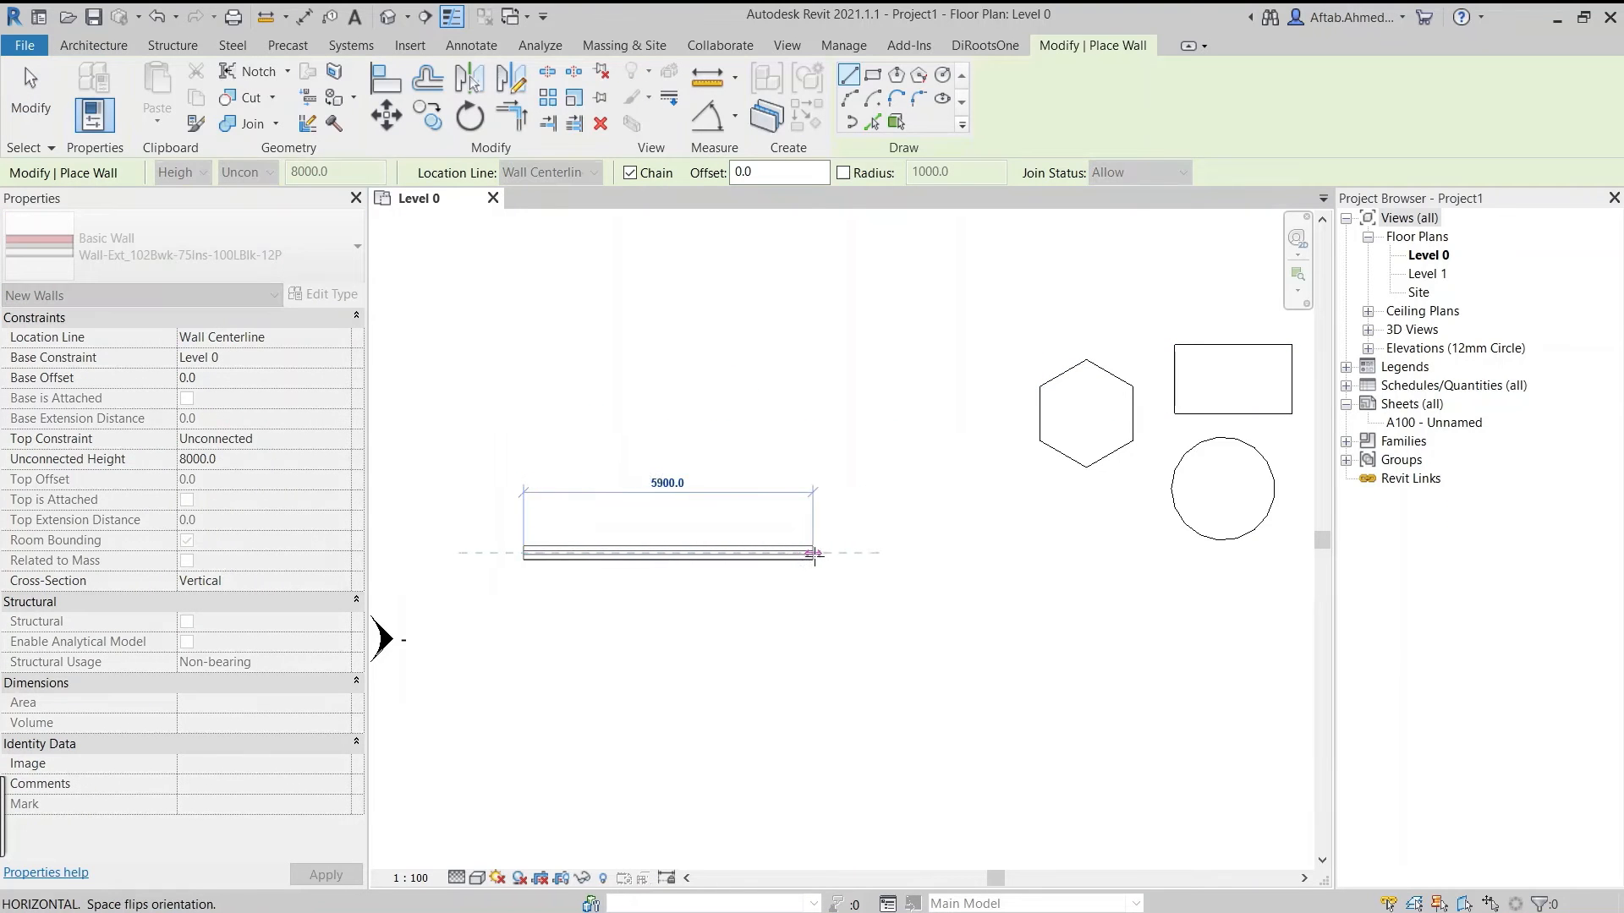
pyautogui.click(817, 553)
pyautogui.press('Escape')
pyautogui.press('Escape')
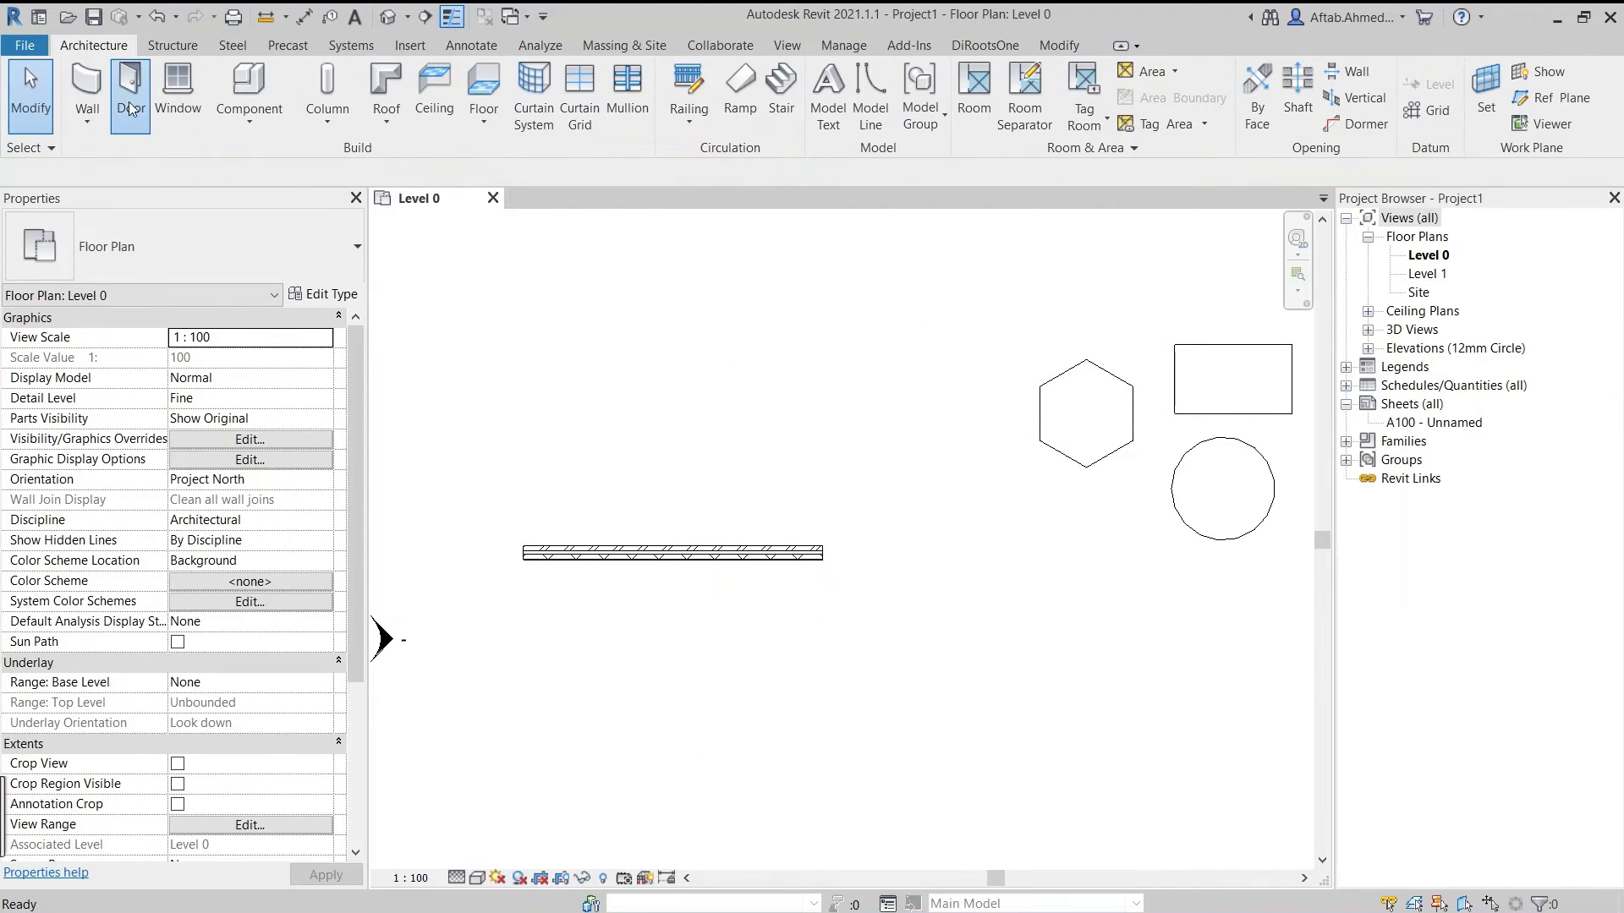
# Place a Doors_IntSgl 810x2110mm door in the wall, about 1100 mm from its right end and swinging upward.
pyautogui.click(131, 107)
pyautogui.click(150, 221)
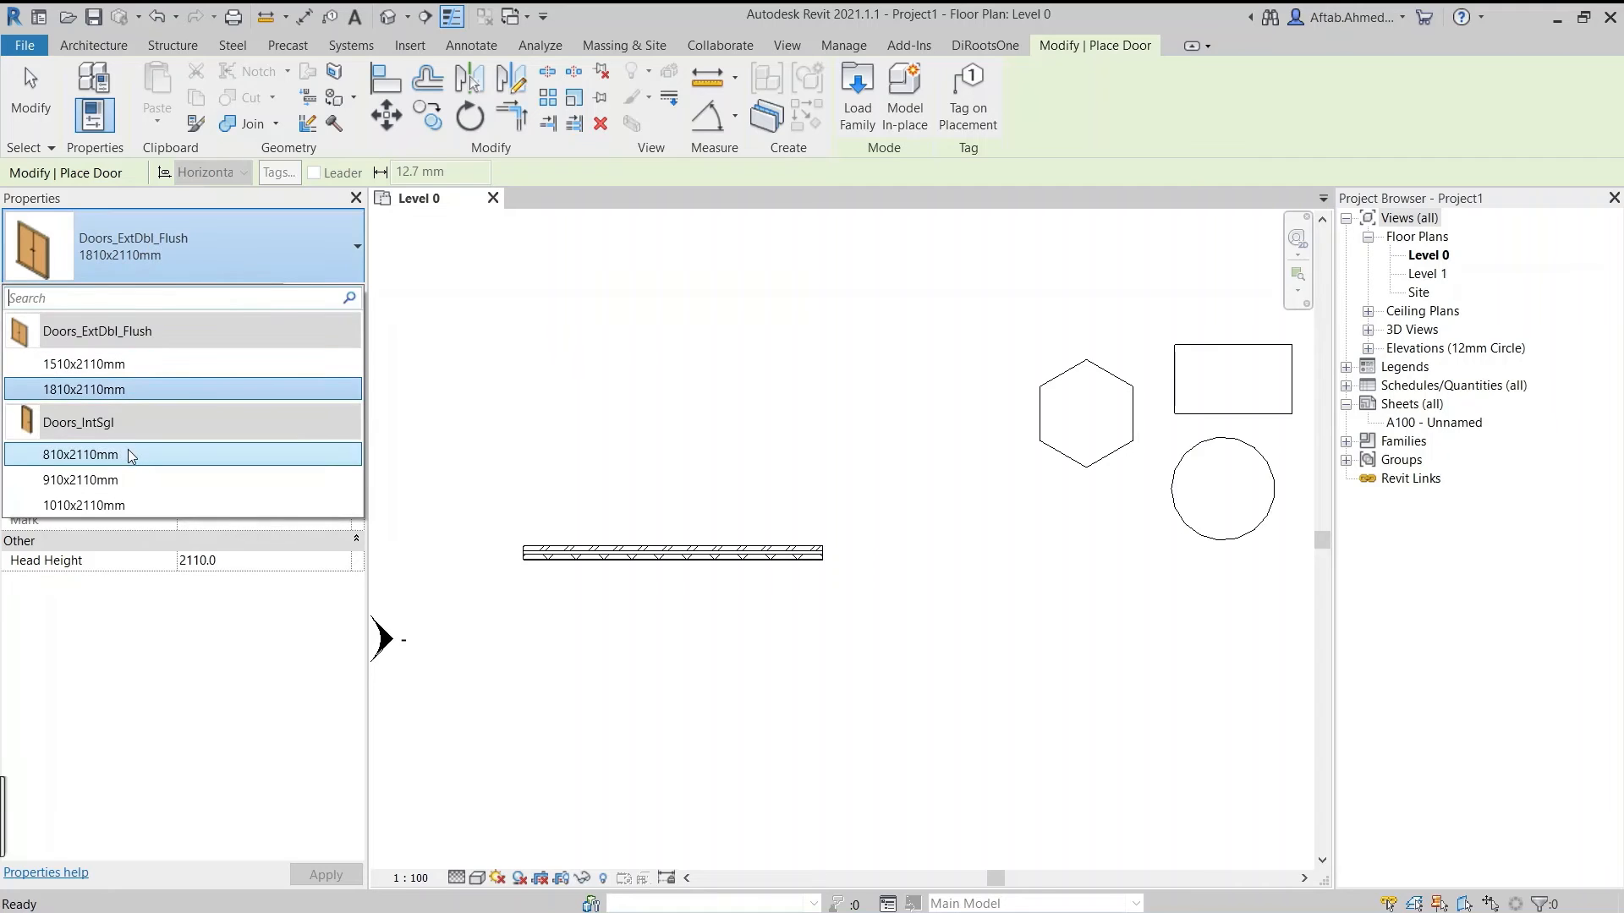
pyautogui.click(80, 454)
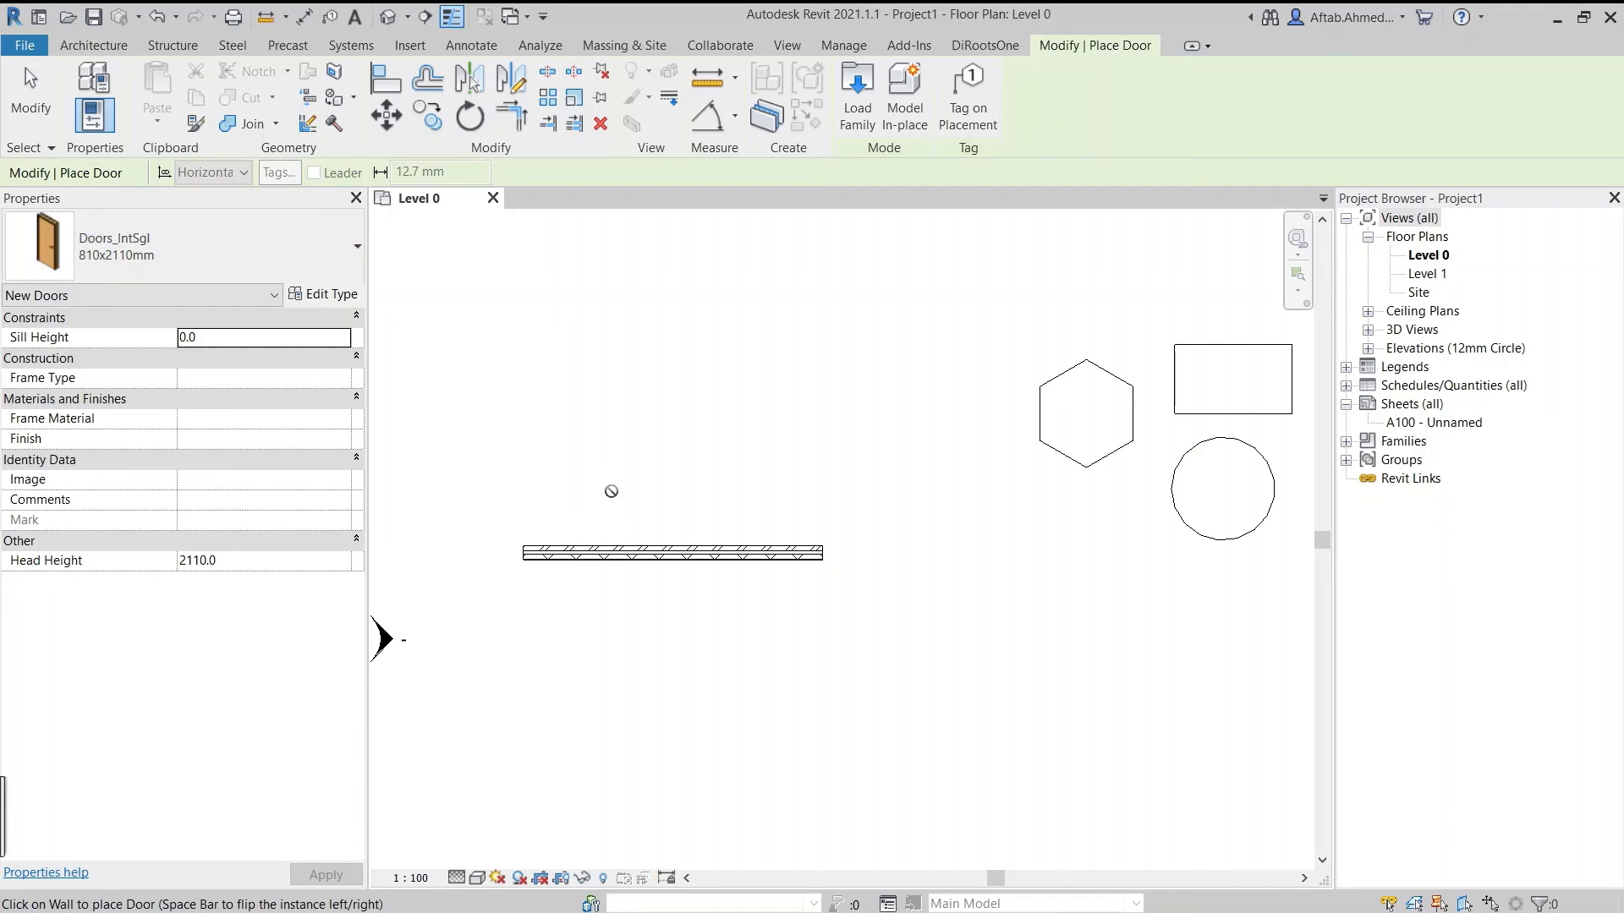
pyautogui.click(746, 545)
pyautogui.press('Escape')
pyautogui.press('Escape')
pyautogui.scroll(3, 846, 587)
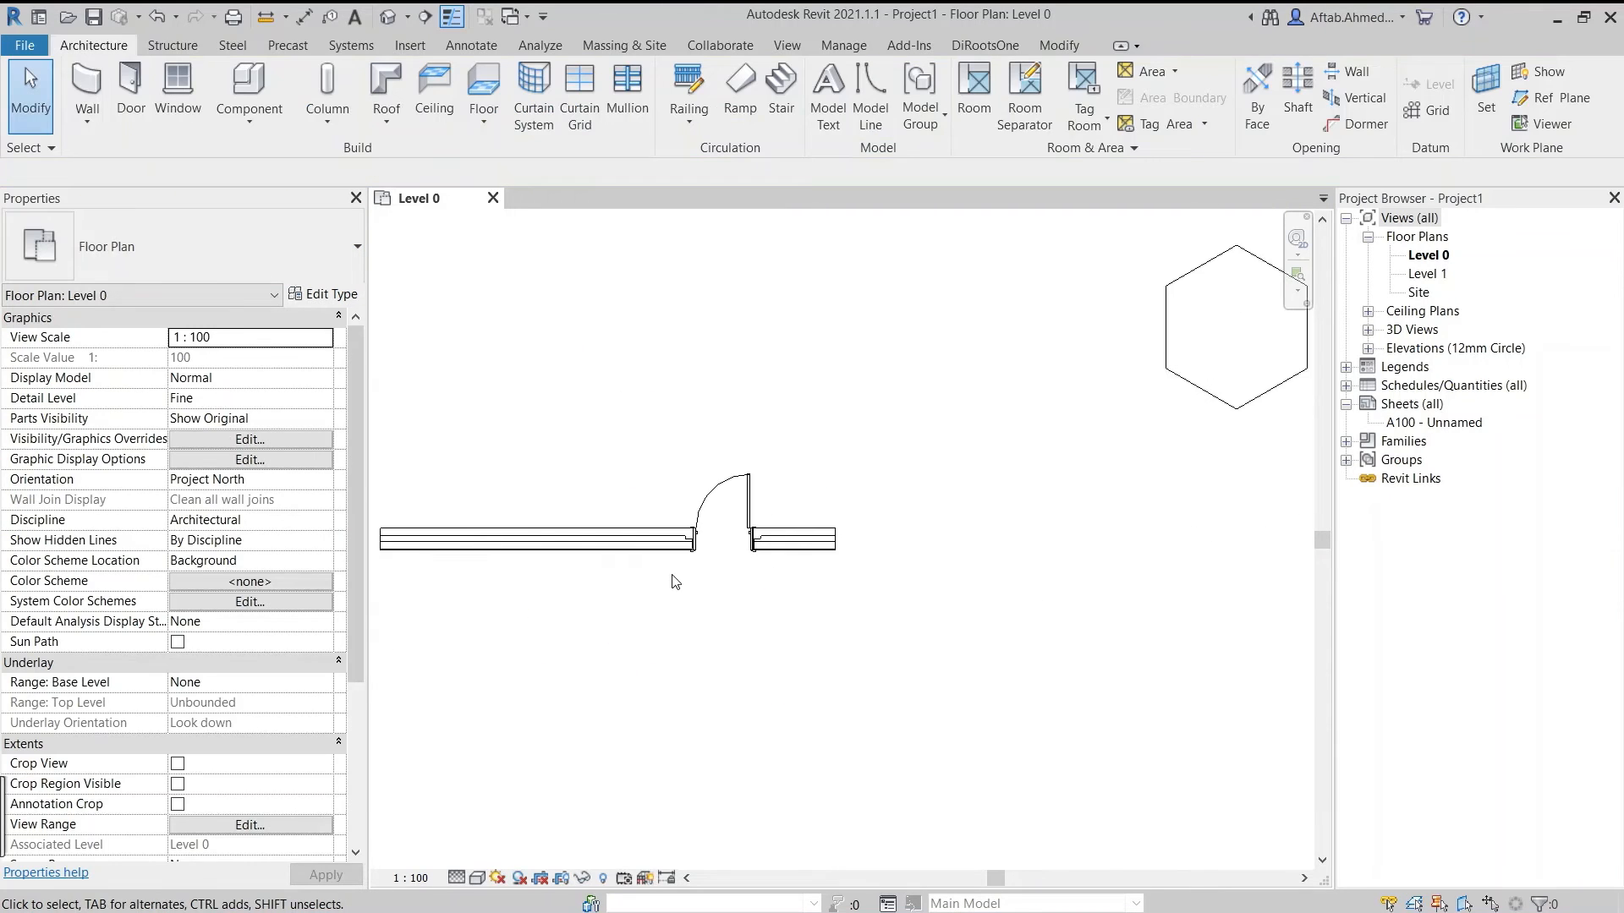
pyautogui.scroll(3, 752, 595)
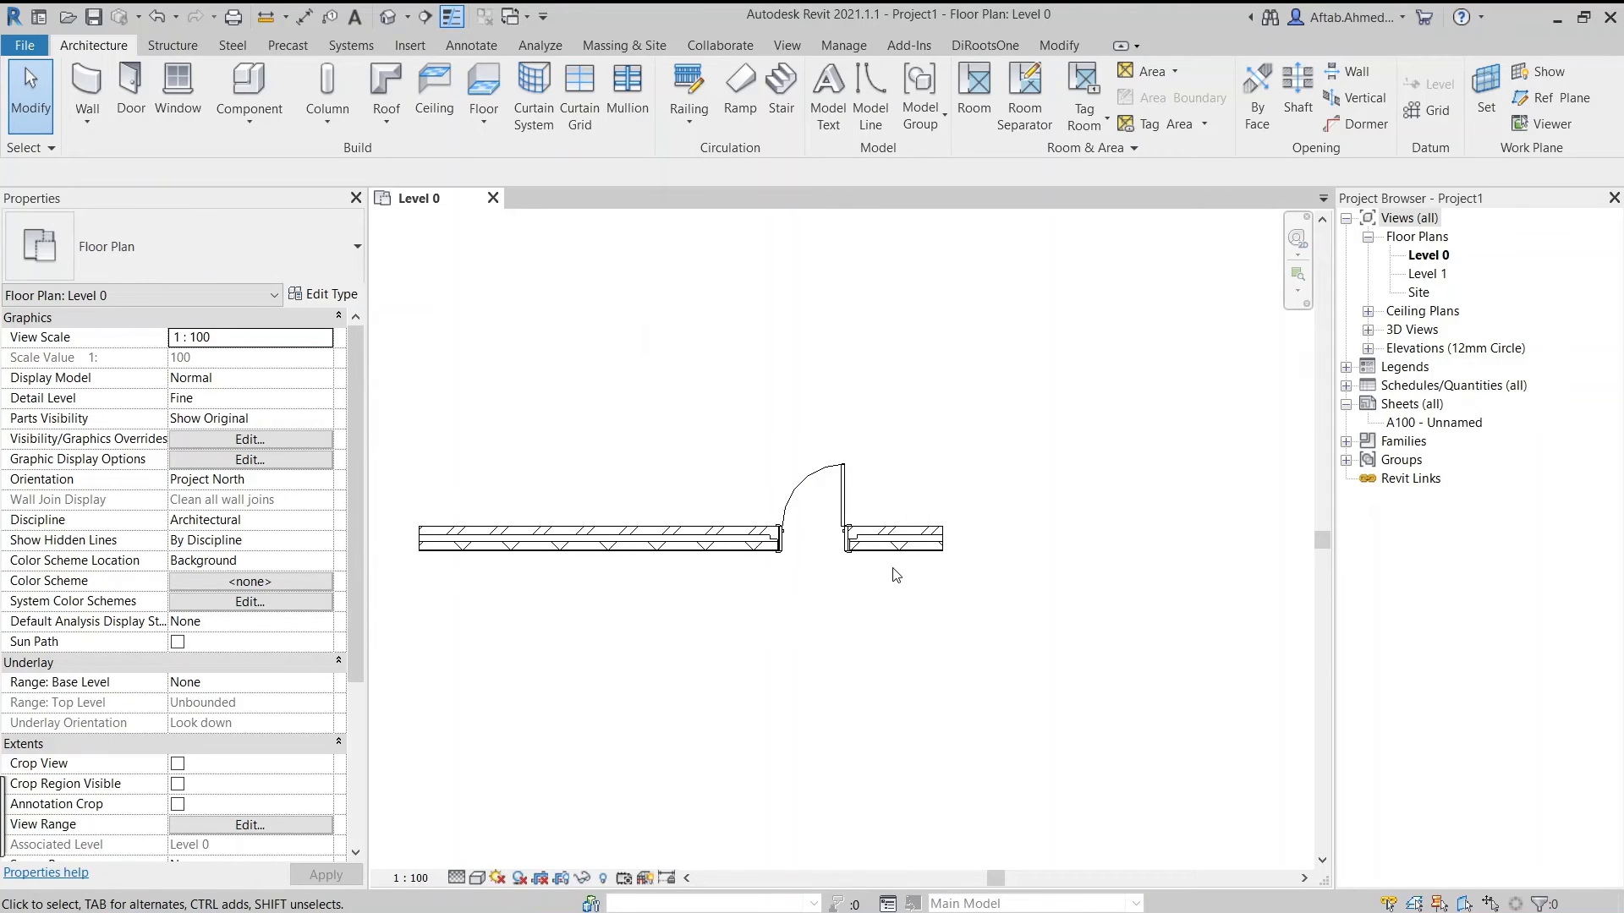
# Try to mirror a copy of the door across a vertical axis drawn just beyond the wall's right end.
pyautogui.press('ctrl')
pyautogui.click(848, 481)
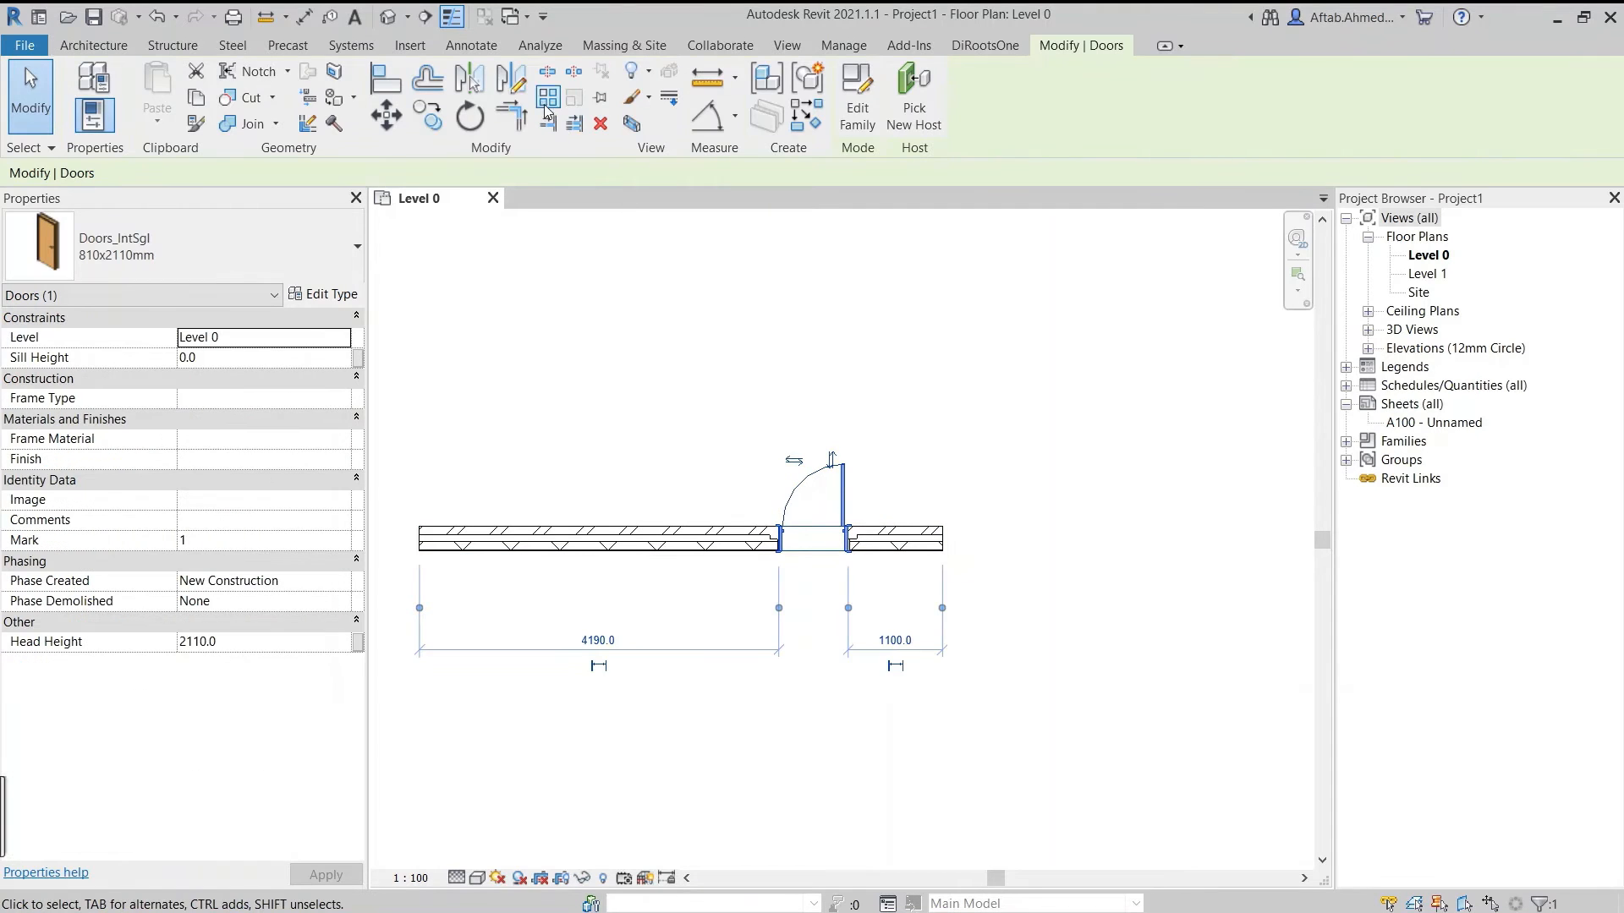
pyautogui.click(512, 80)
pyautogui.click(980, 372)
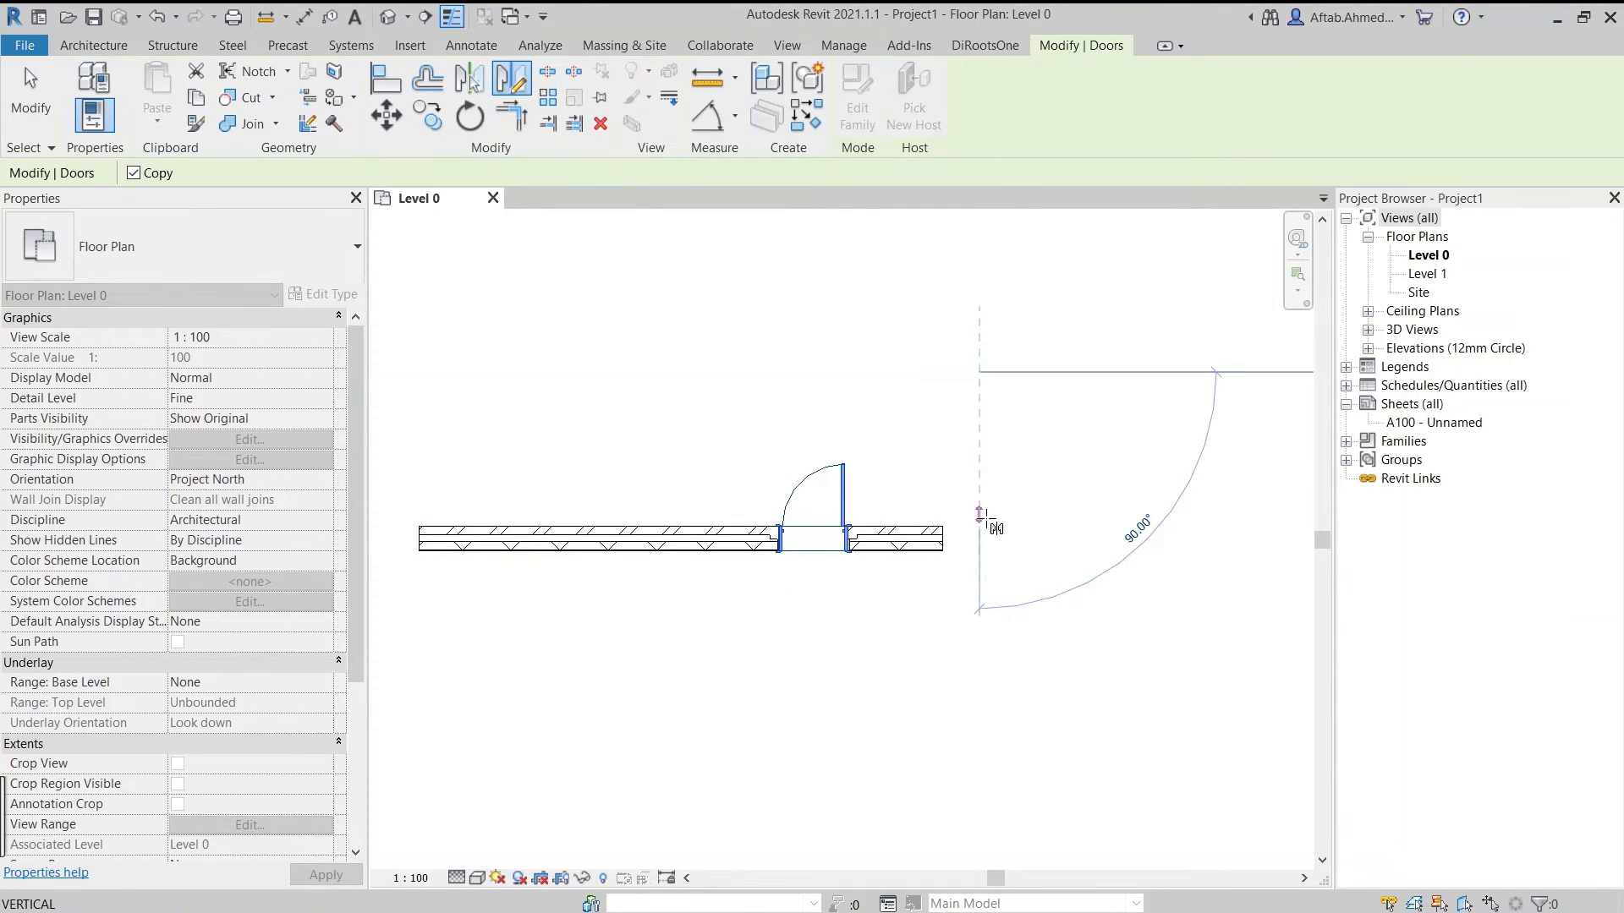
pyautogui.click(981, 633)
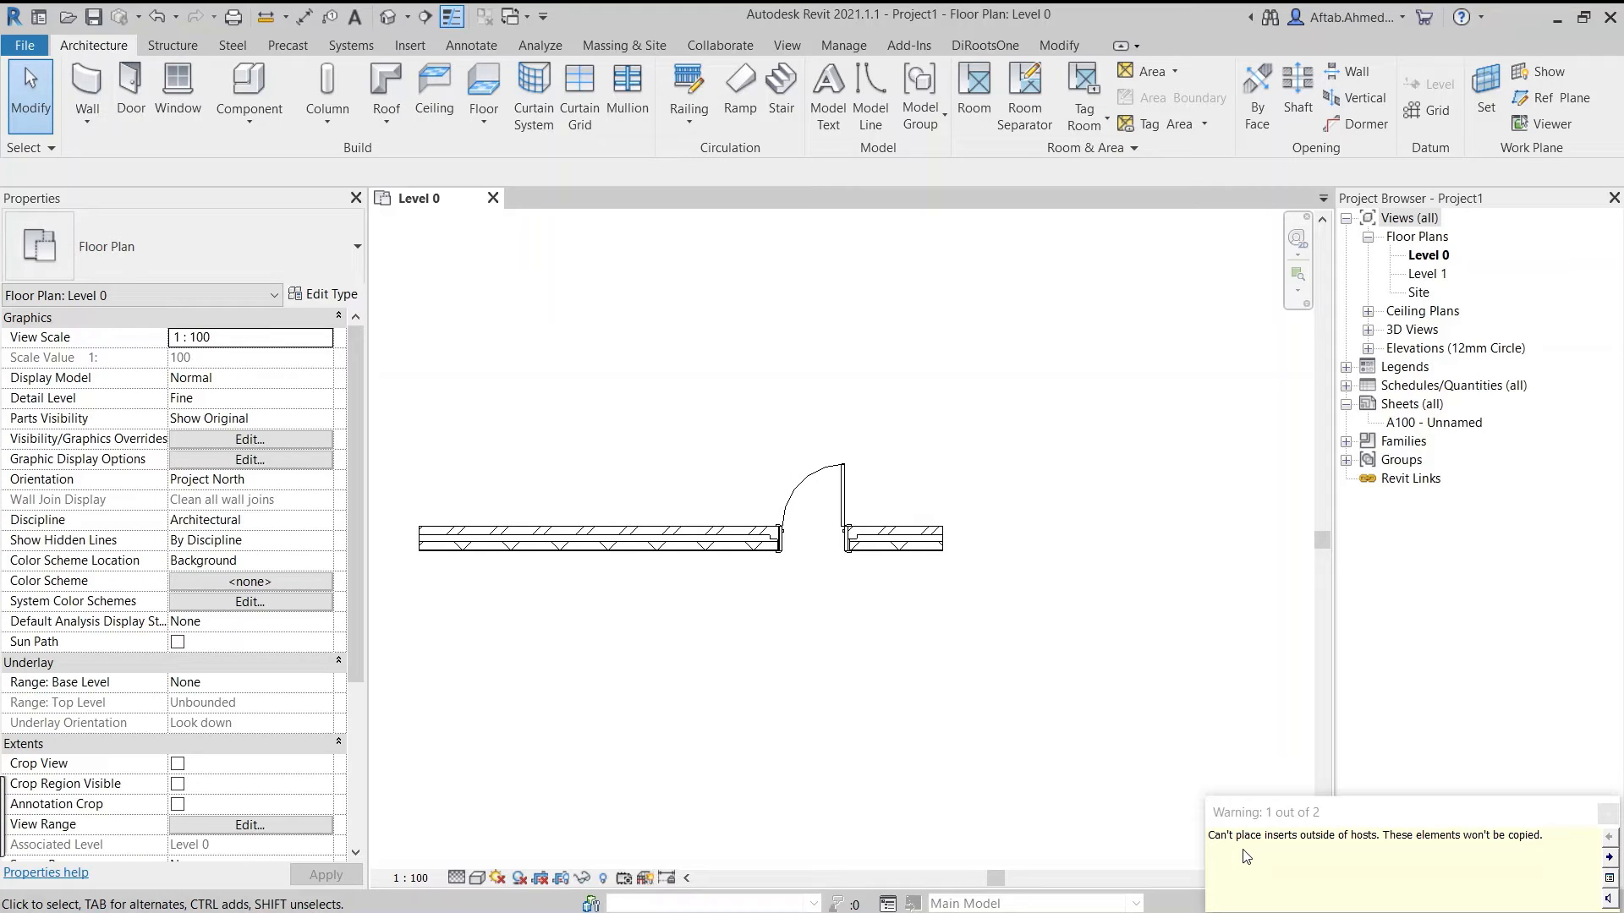
# Stretch the wall's right end outward to make the wall about 9700 mm long.
pyautogui.click(939, 548)
pyautogui.moveTo(945, 545); pyautogui.dragTo(1252, 539)
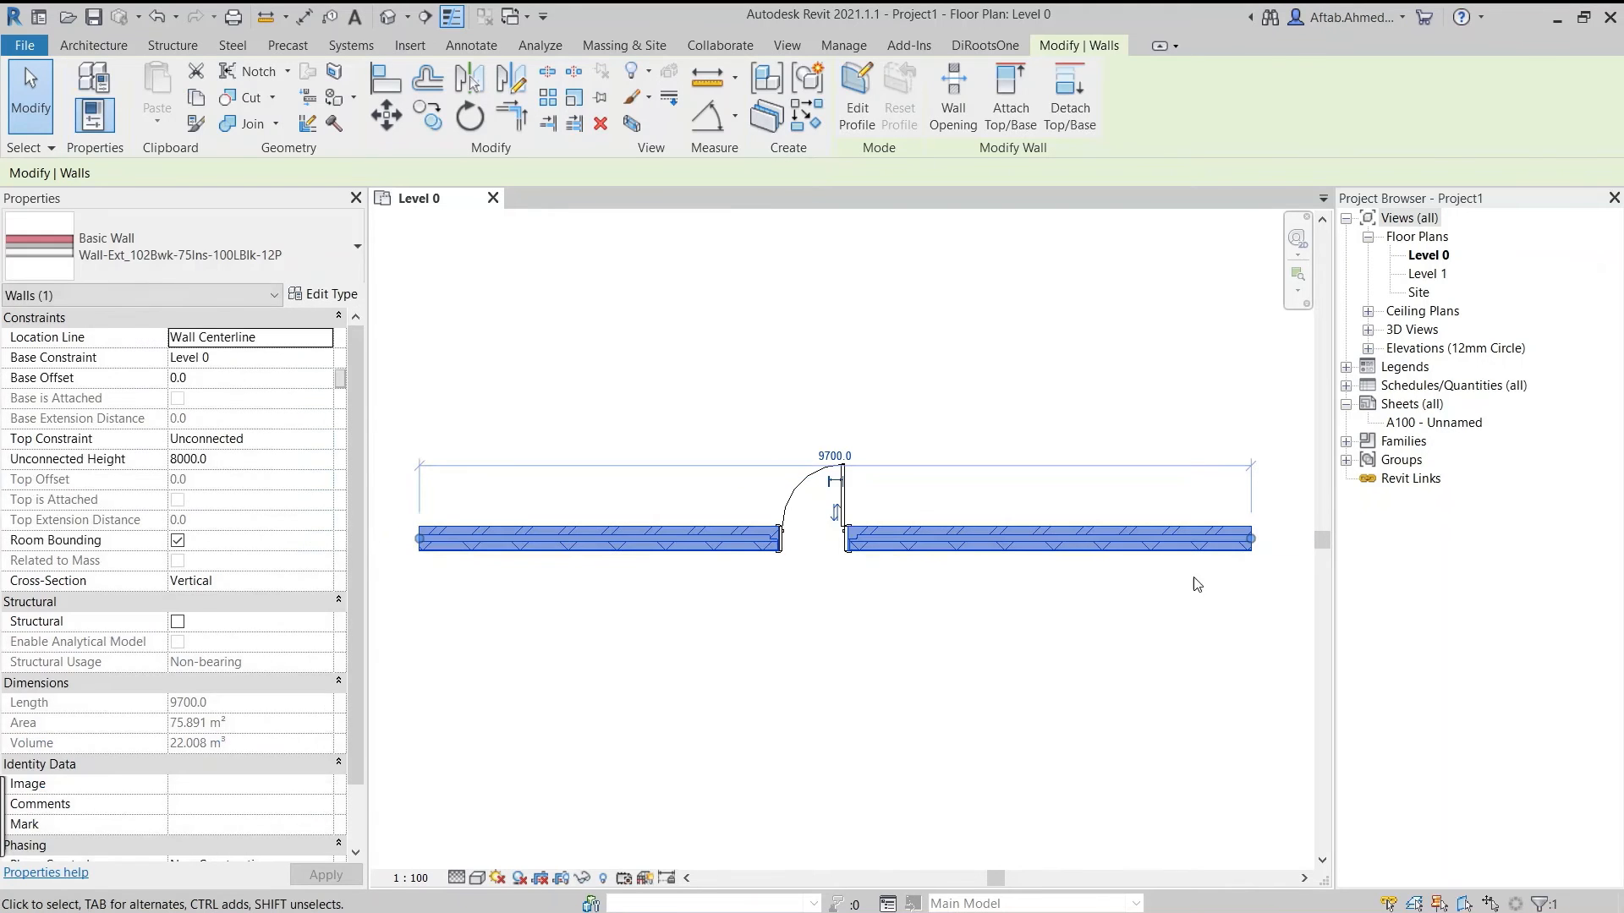
pyautogui.click(922, 634)
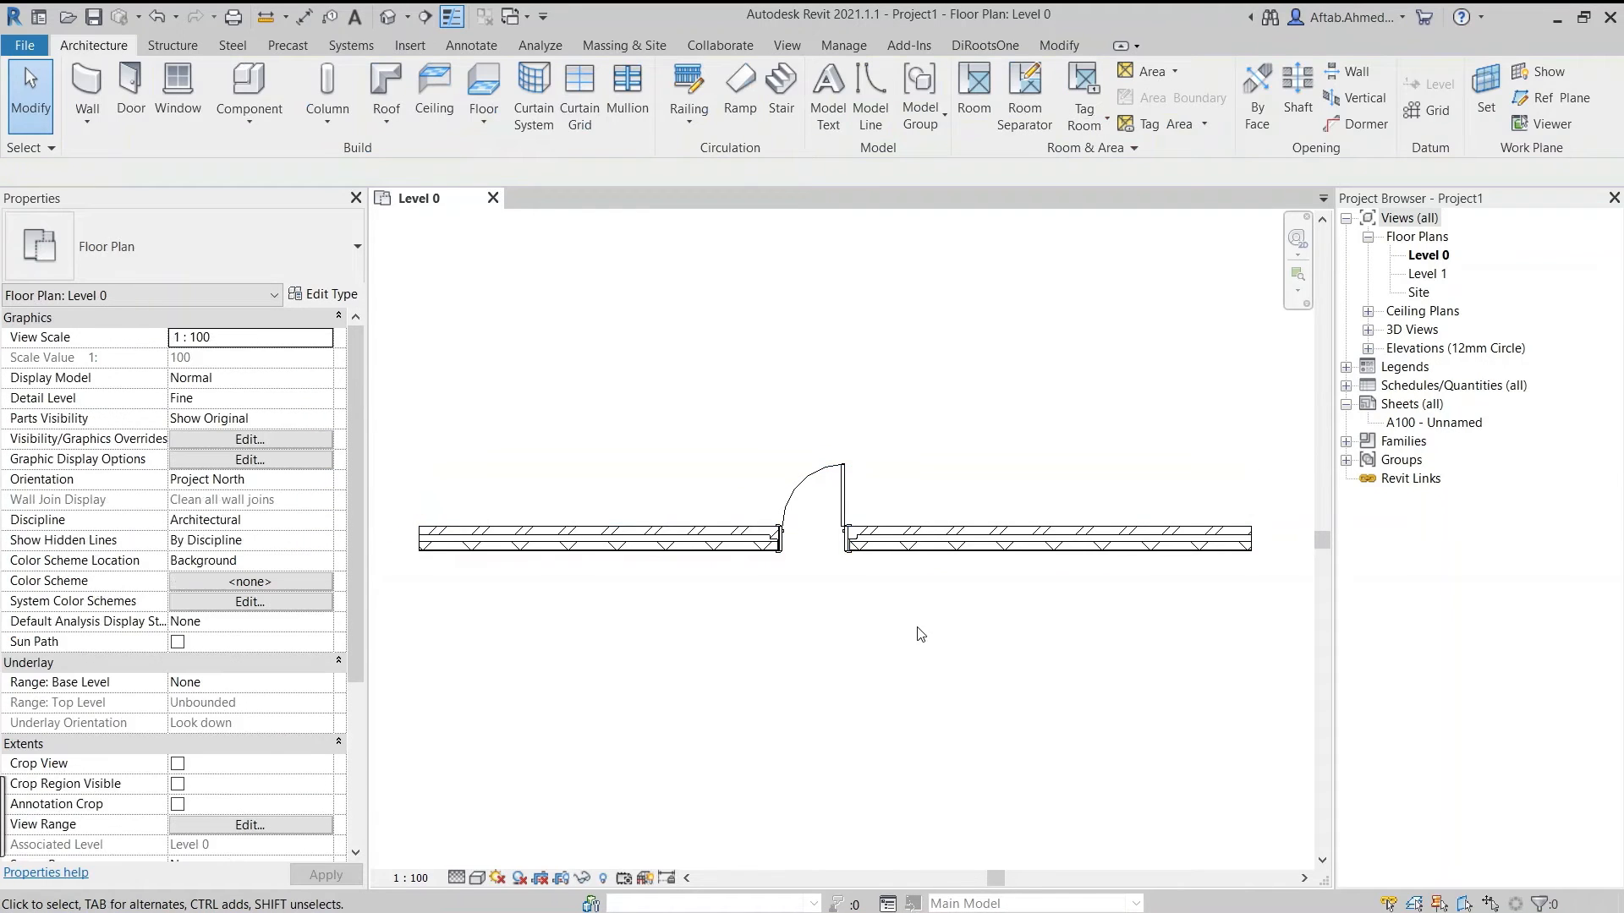
# Mirror a copy of the door across a vertical axis drawn to its right, leaving about 1500 mm between the two doors.
pyautogui.click(854, 490)
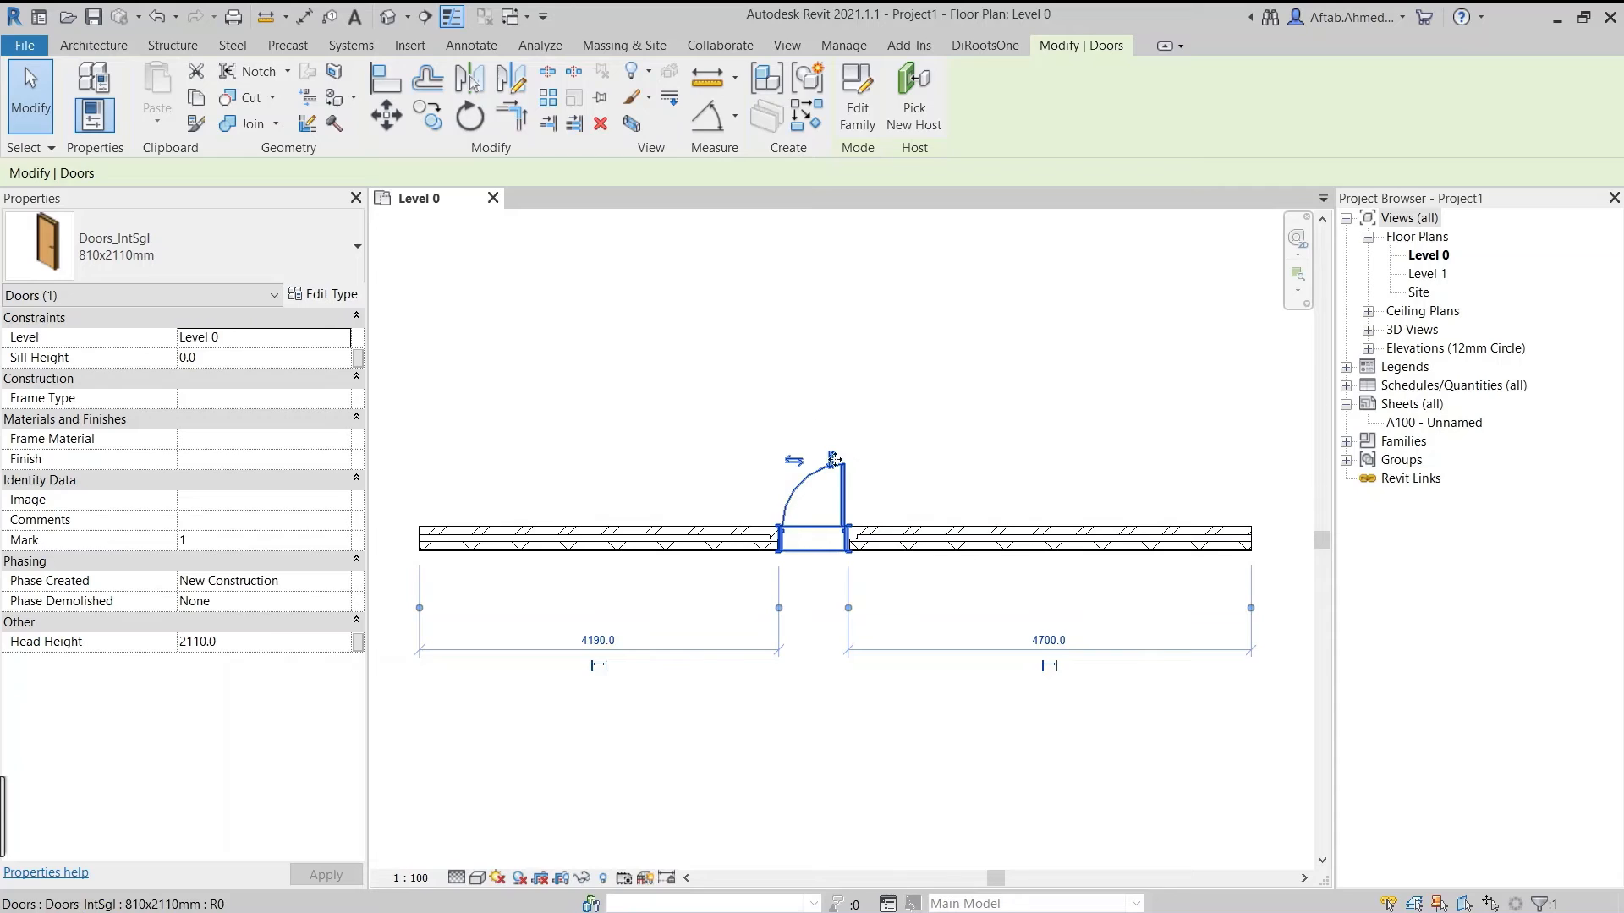
pyautogui.click(516, 89)
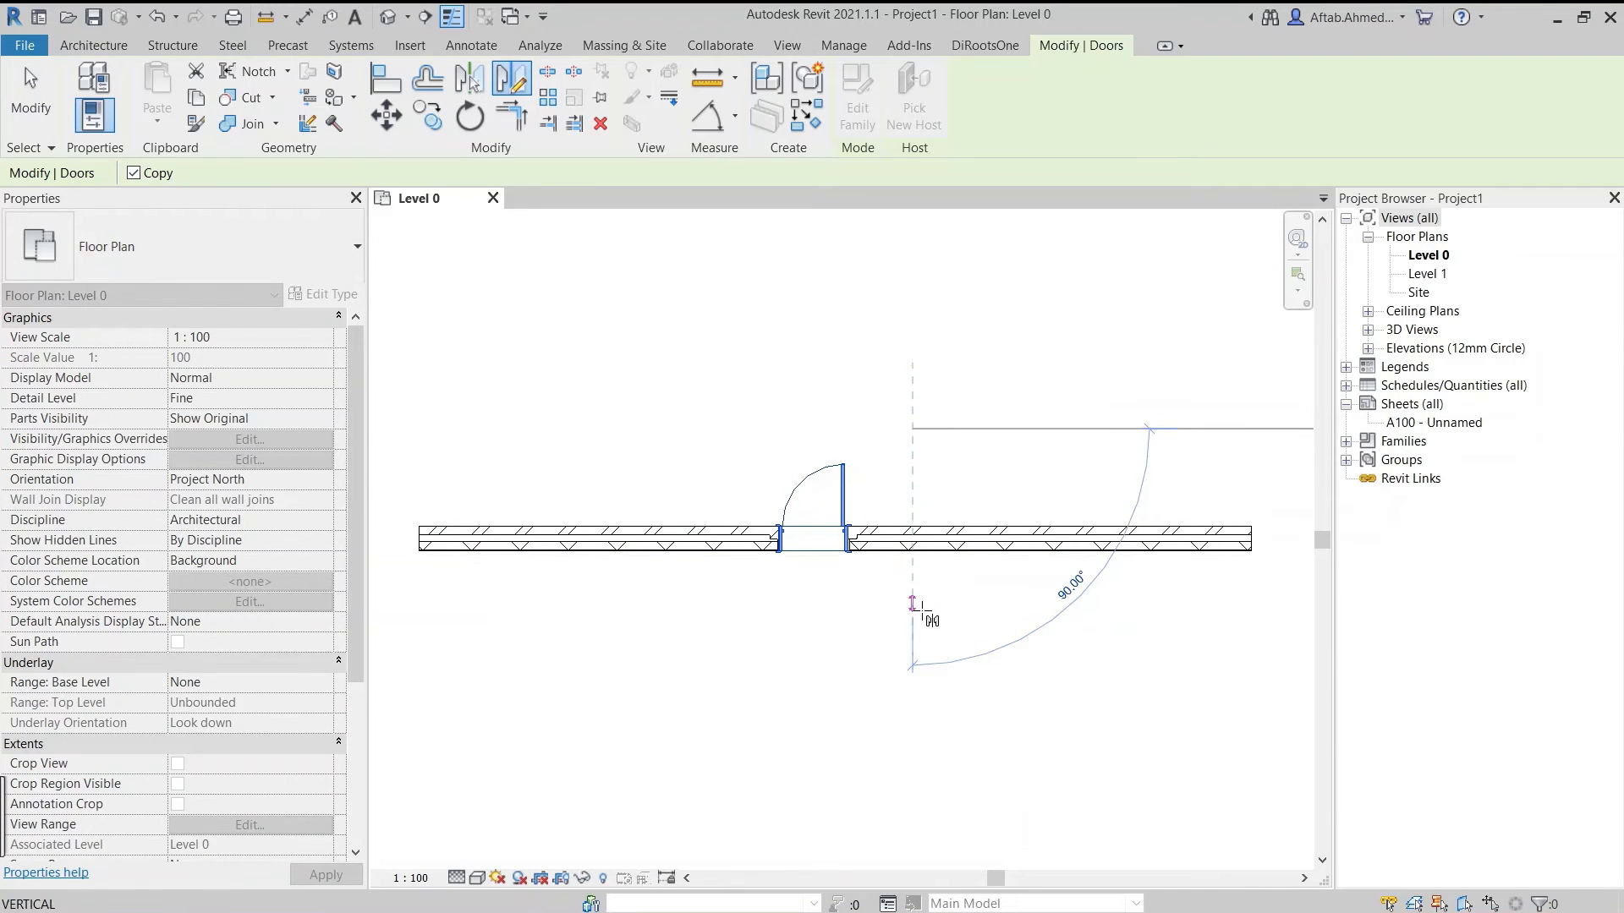
pyautogui.click(913, 683)
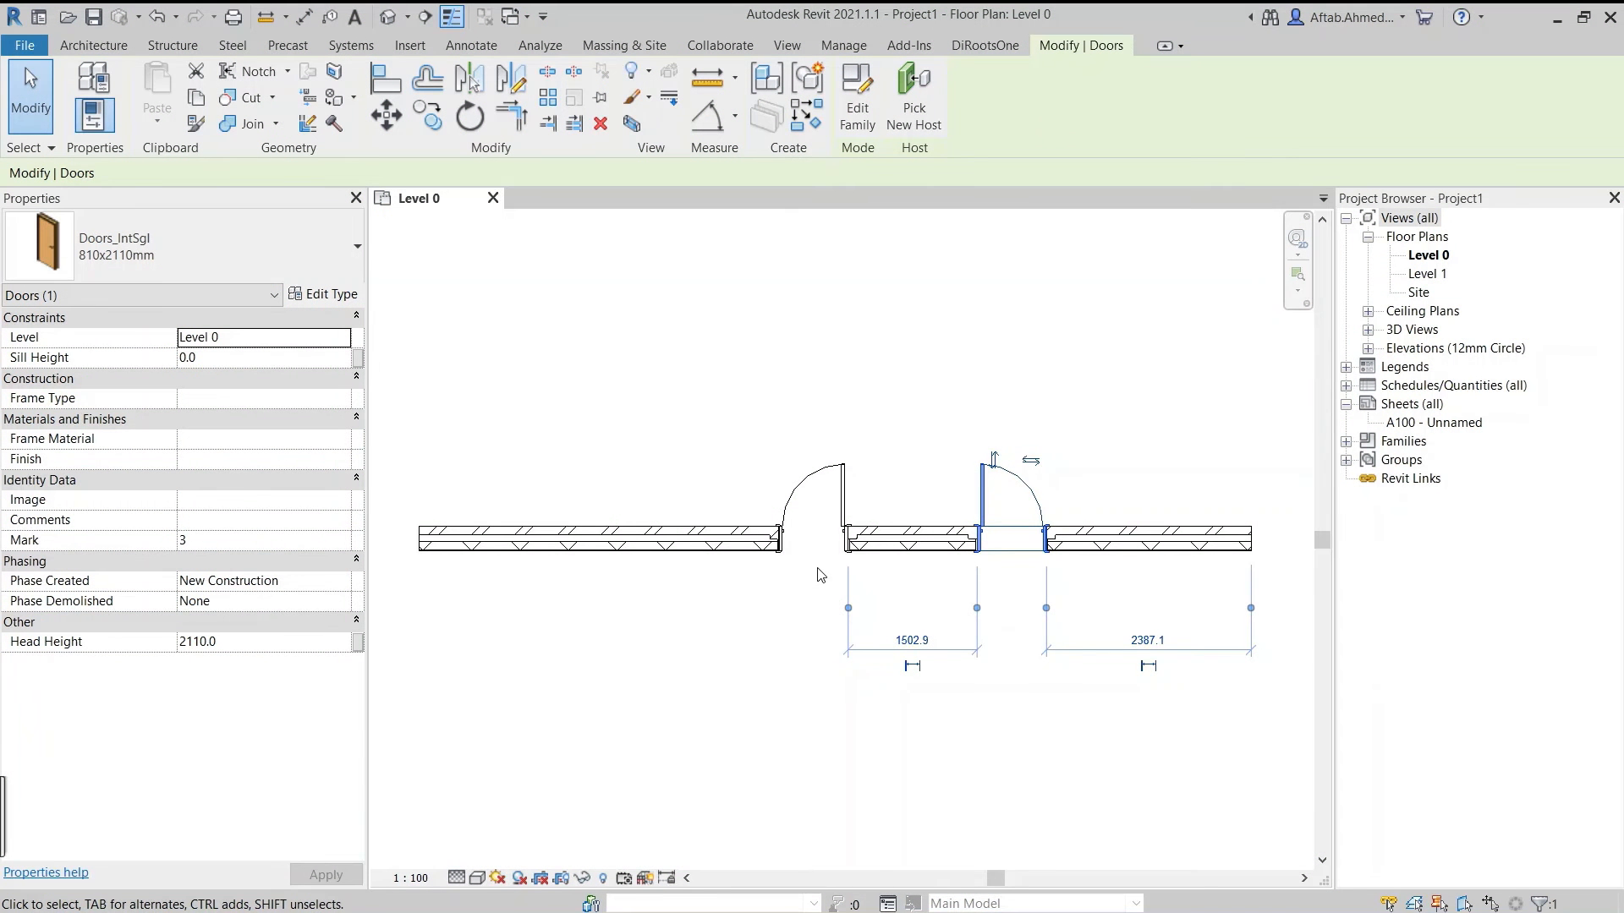
pyautogui.press('ctrl')
pyautogui.click(946, 710)
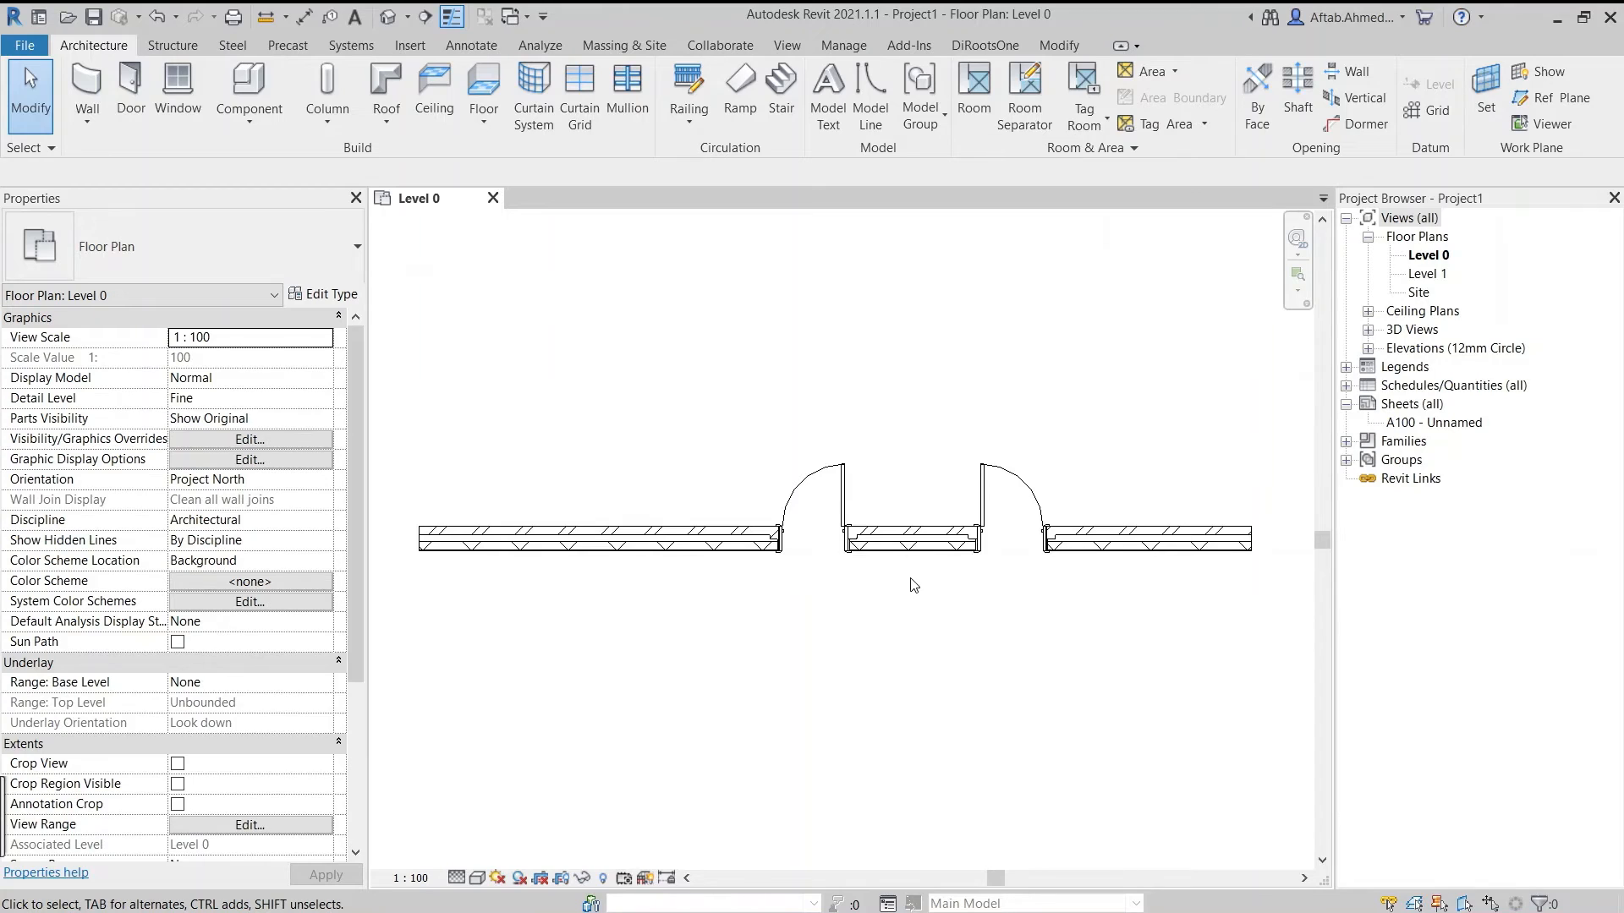
# Shorten the wall by pulling its left end inward toward the doors.
pyautogui.press('ctrl')
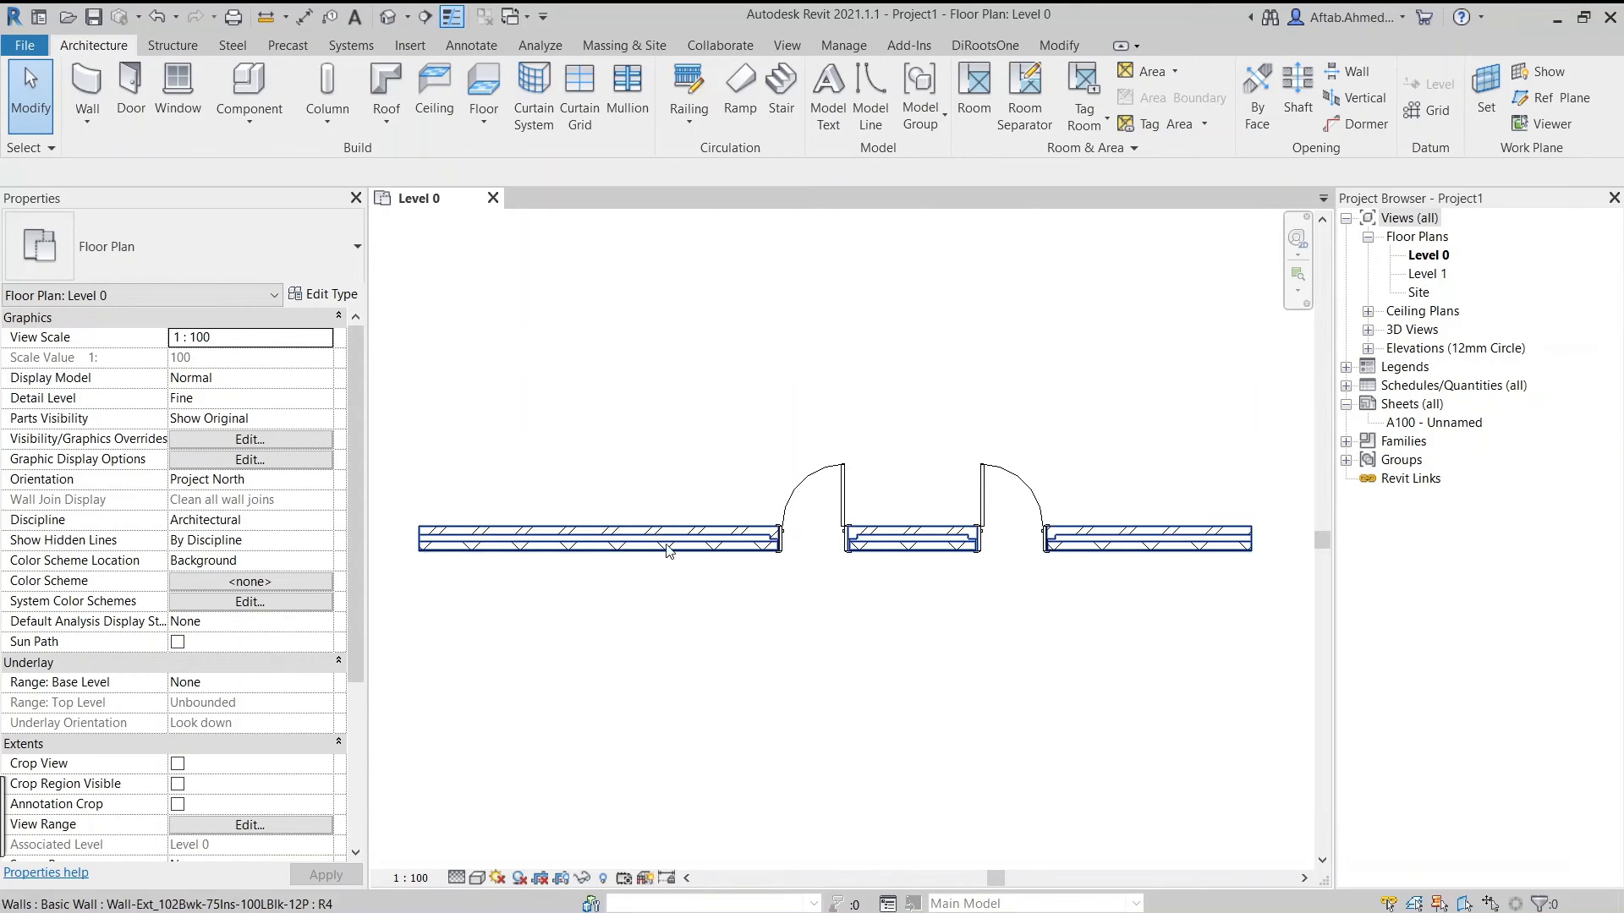
pyautogui.click(909, 543)
pyautogui.click(471, 82)
pyautogui.moveTo(429, 537); pyautogui.dragTo(534, 545)
pyautogui.press('Escape')
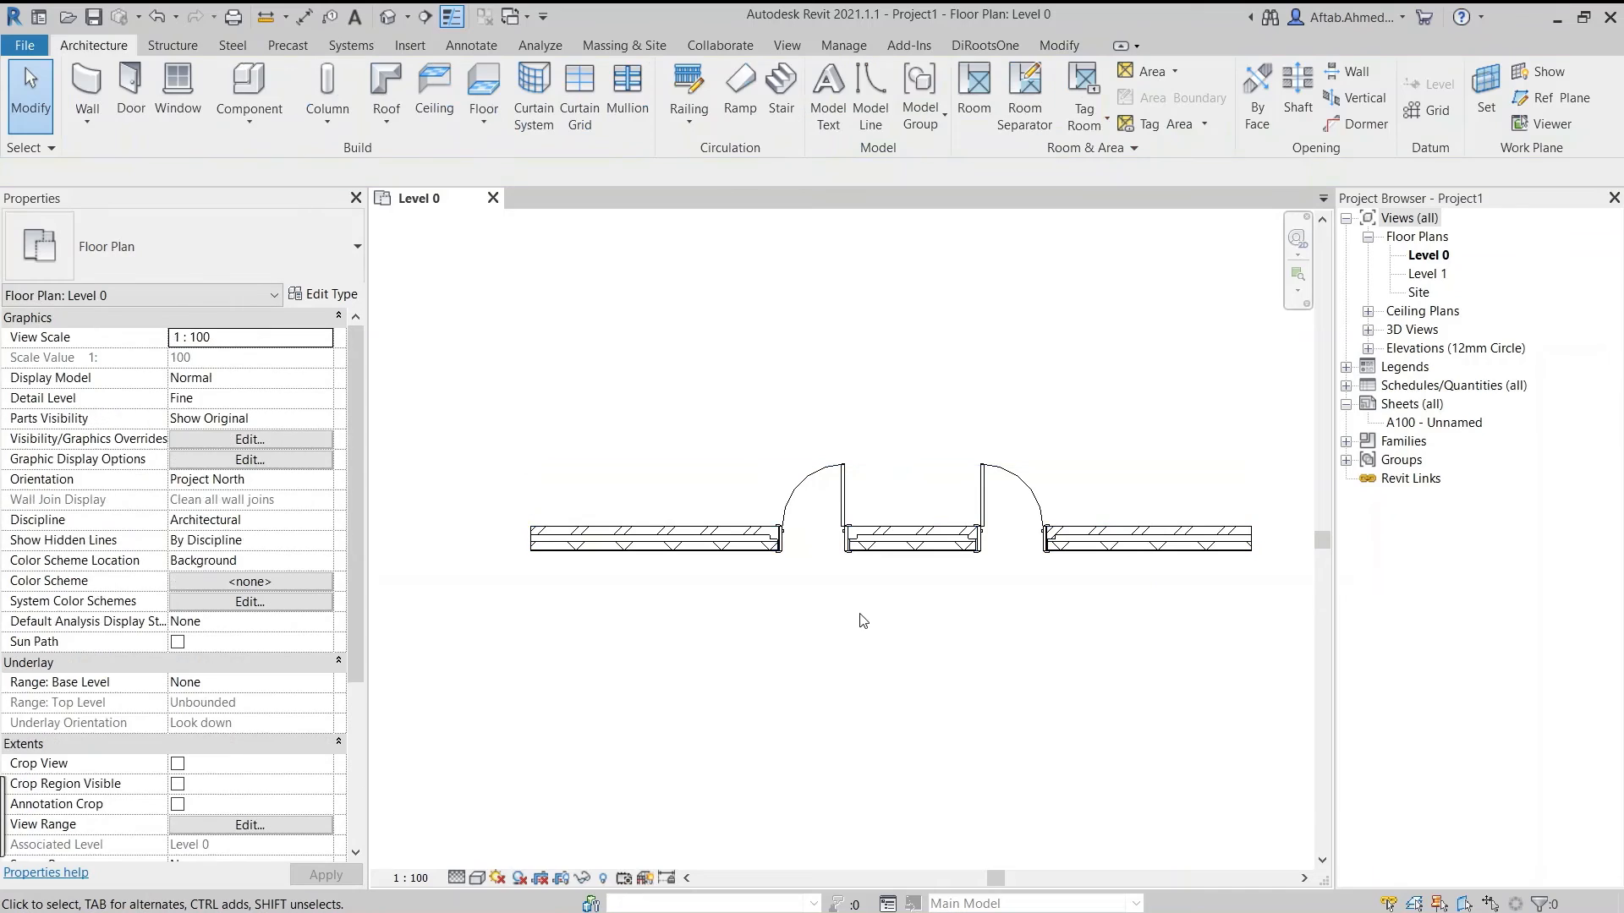
pyautogui.press('ctrl')
pyautogui.click(911, 608)
# Mirror a copy of the wall and both doors across a 45° axis drawn from just above the wall's left end, and undo it.
pyautogui.scroll(-3, 911, 611)
pyautogui.moveTo(1142, 510); pyautogui.dragTo(657, 628)
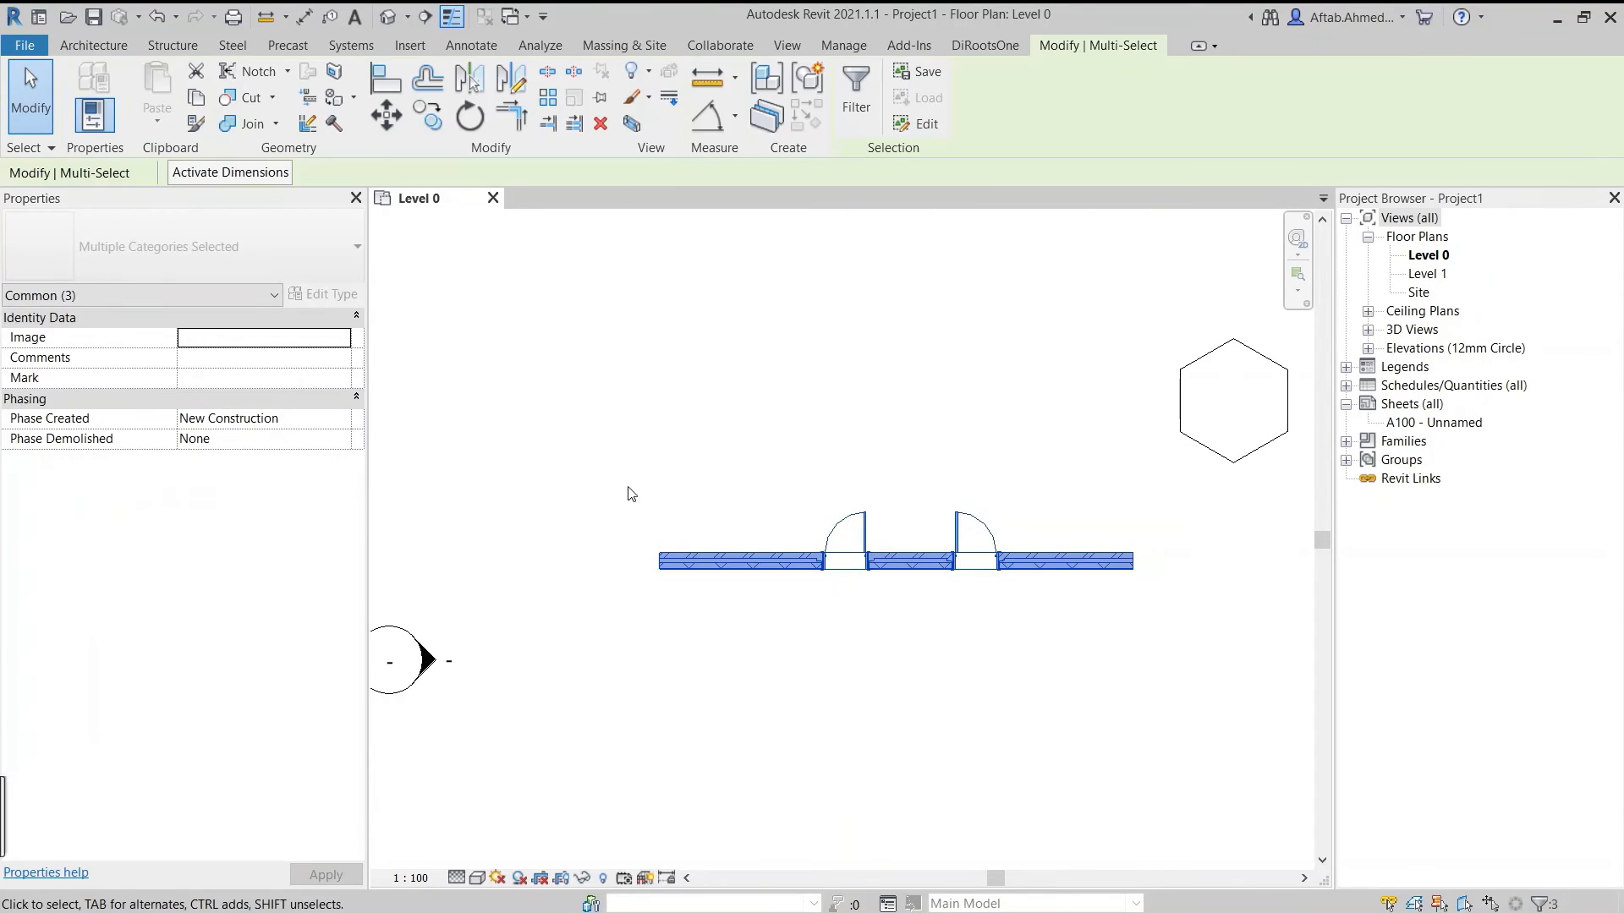
pyautogui.click(512, 93)
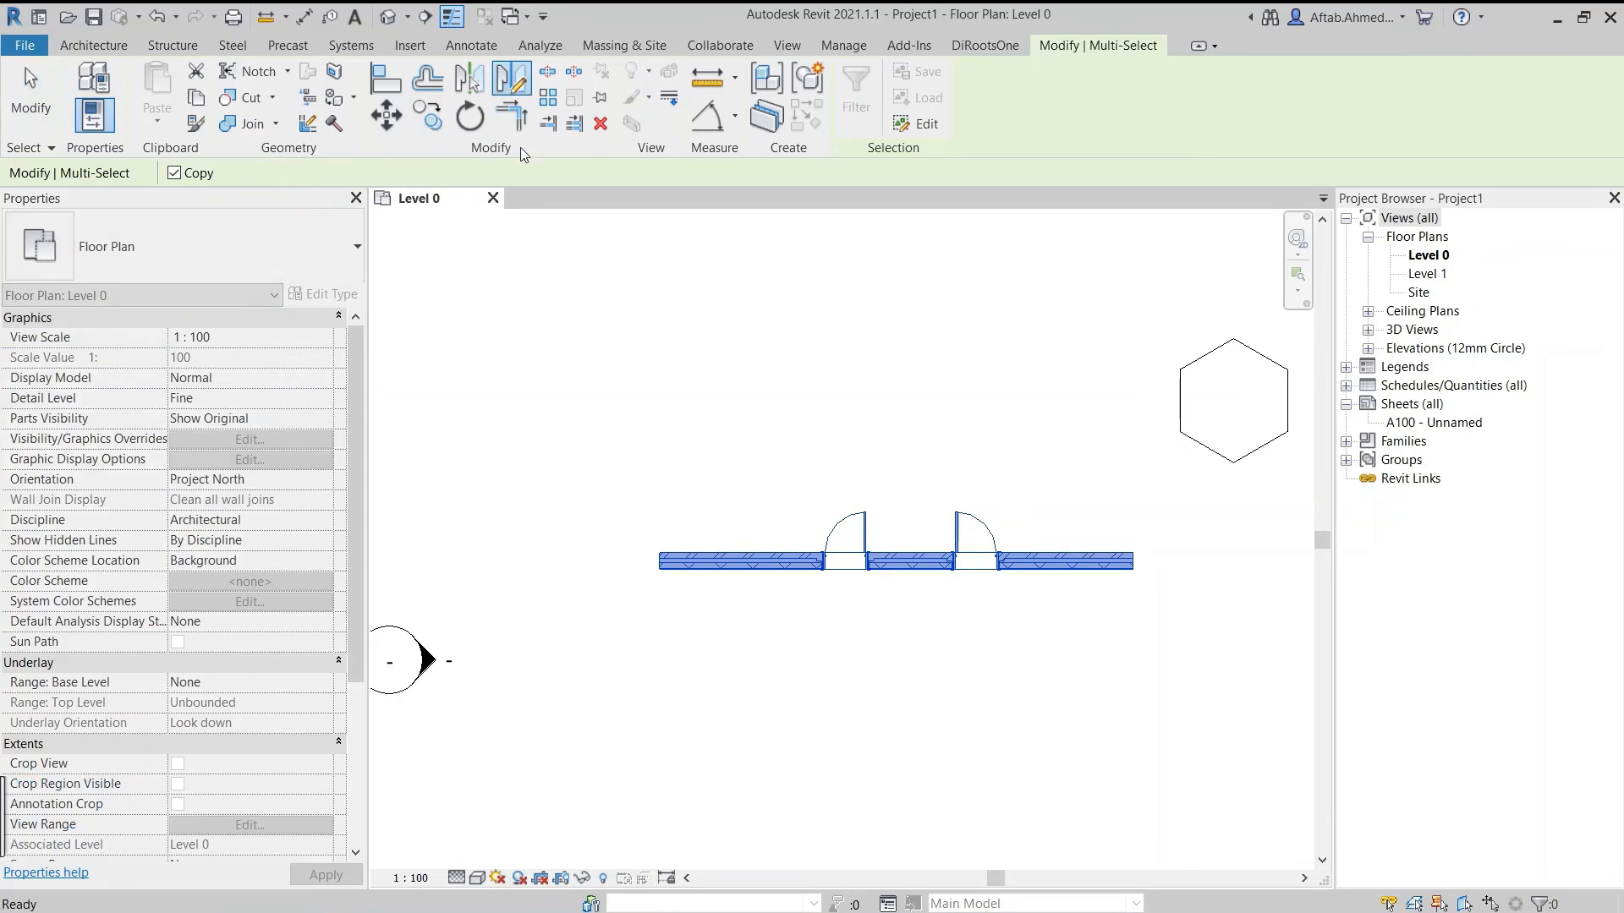
pyautogui.click(658, 538)
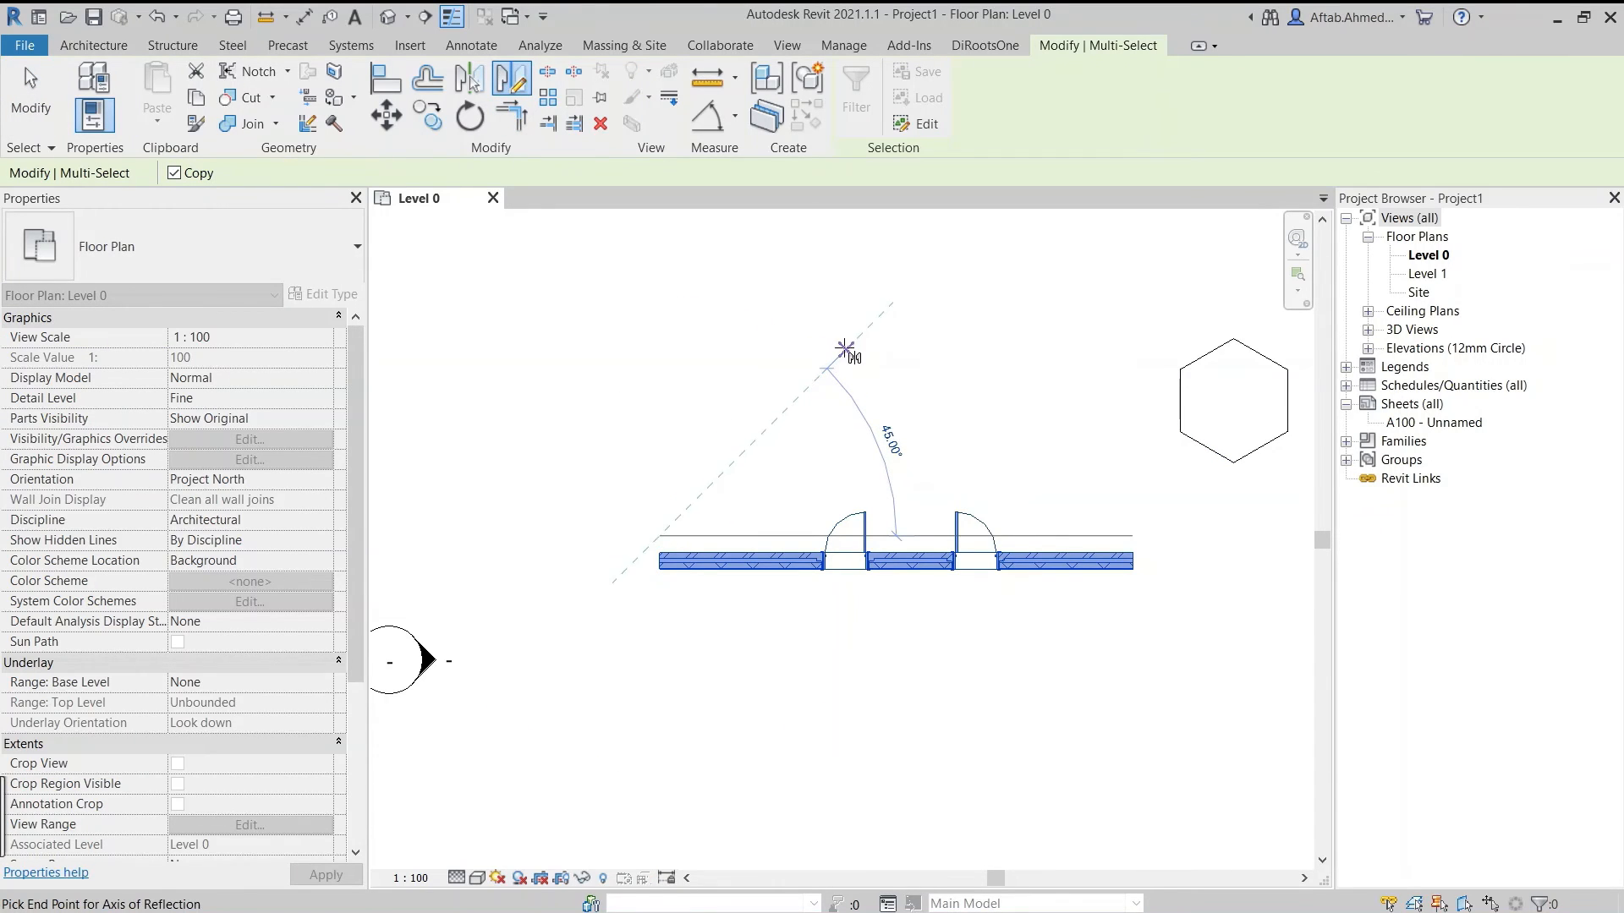
pyautogui.click(869, 324)
pyautogui.scroll(-2, 766, 616)
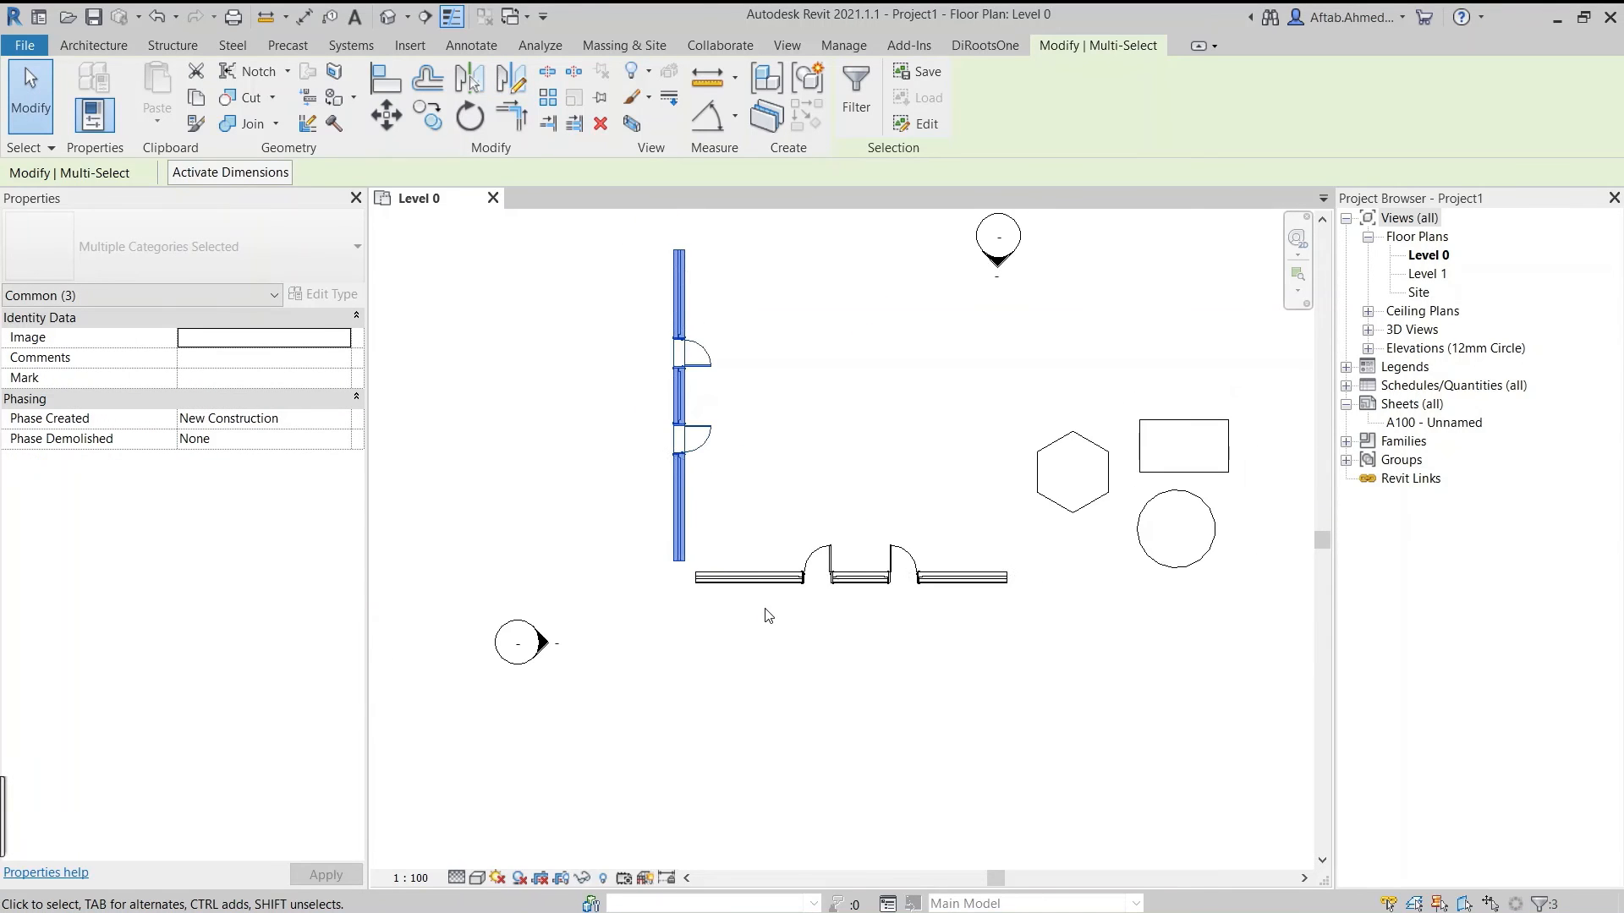
pyautogui.click(157, 16)
# Mirror a copy of the wall and both doors across a 135° axis drawn from the midpoint of the wall's left end face.
pyautogui.moveTo(541, 440)
pyautogui.mouseDown()
pyautogui.moveTo(868, 574)
pyautogui.moveTo(1096, 639)
pyautogui.moveTo(1152, 636)
pyautogui.mouseUp()
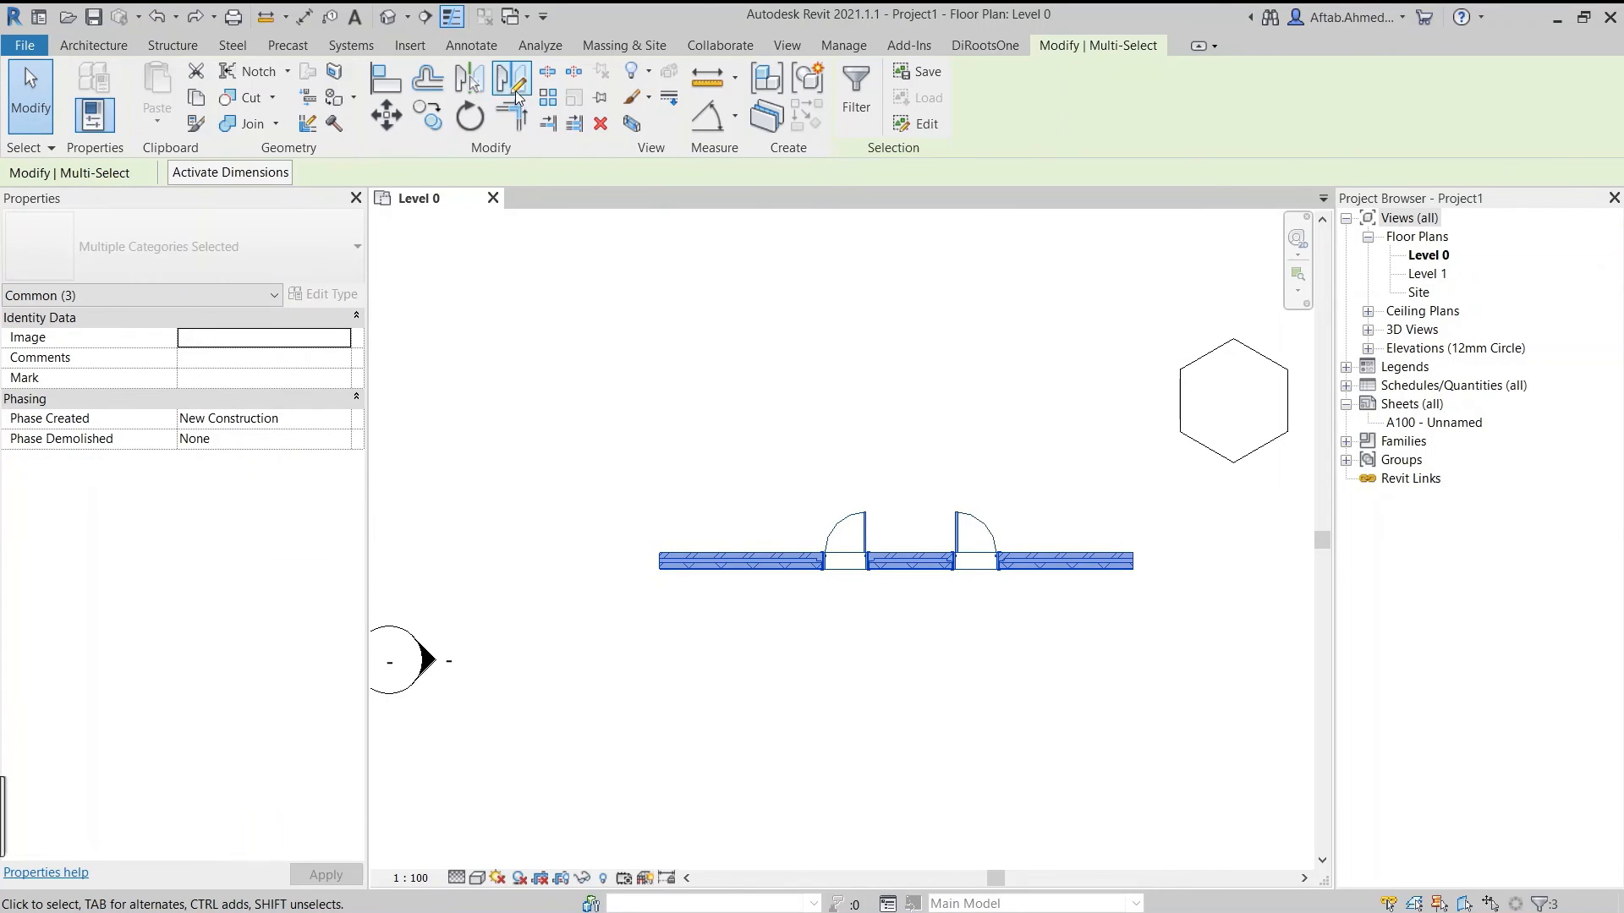
pyautogui.click(511, 78)
pyautogui.click(660, 562)
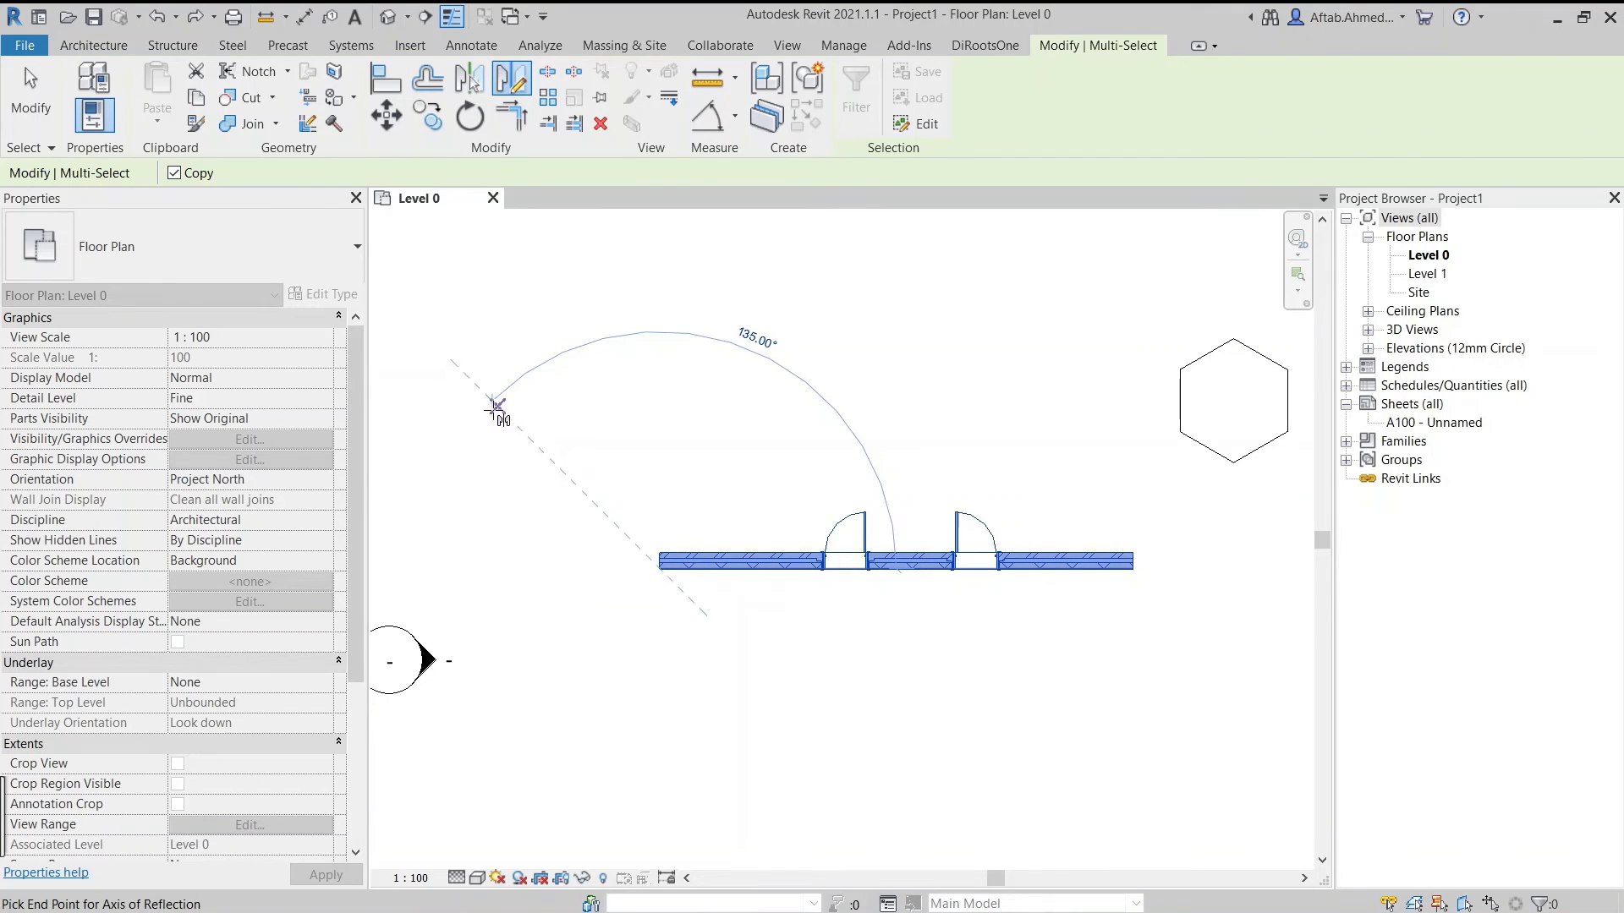
pyautogui.click(462, 373)
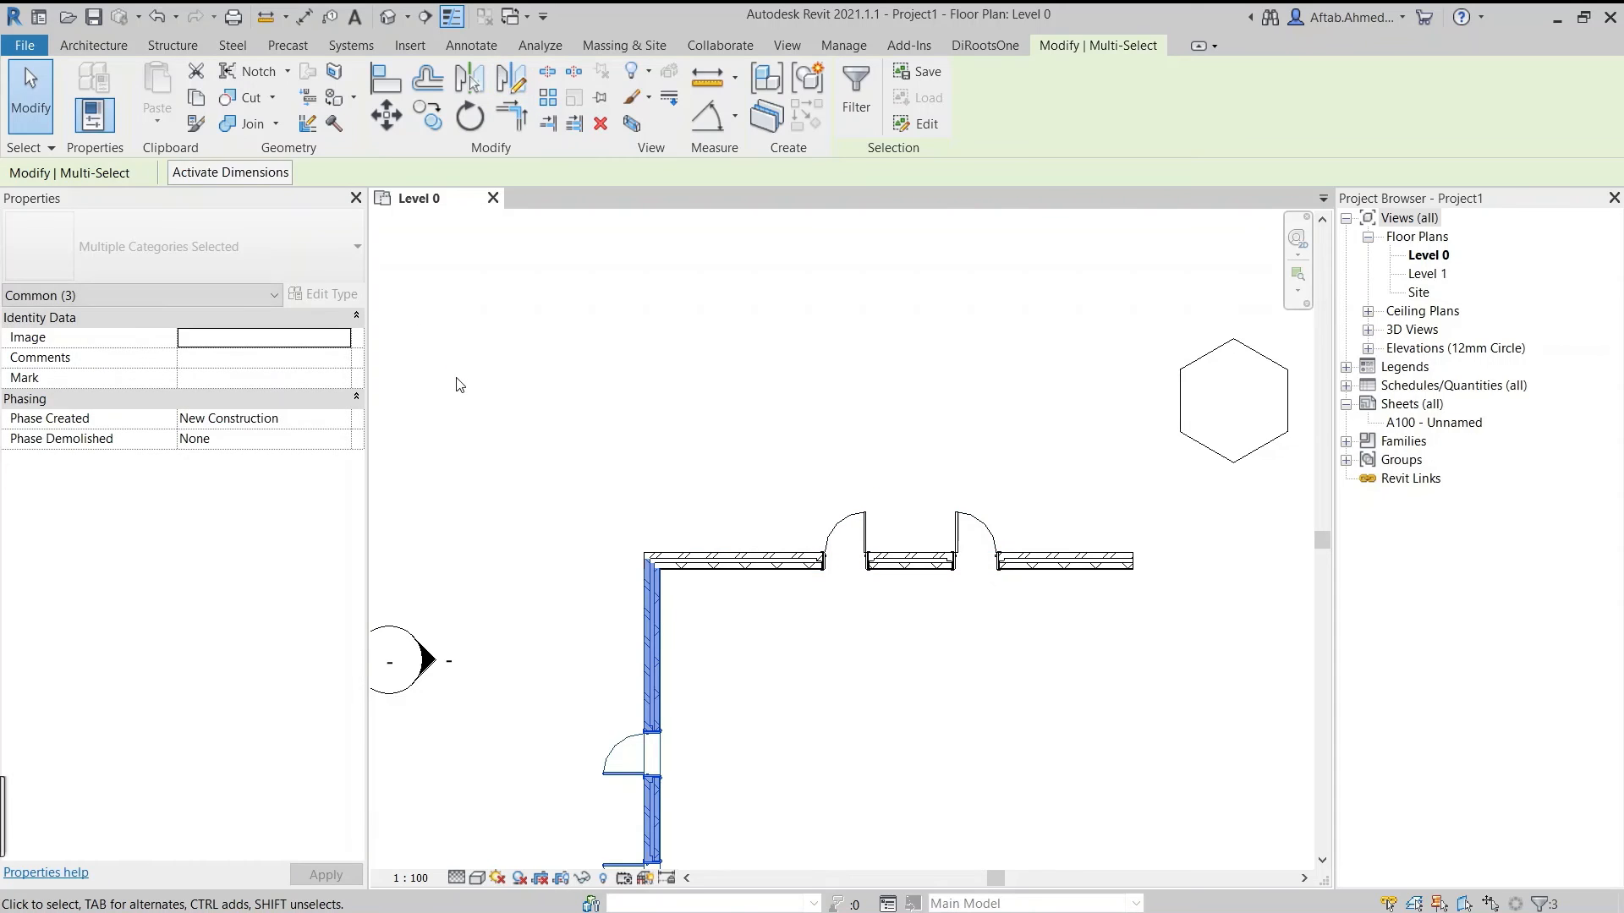
pyautogui.click(567, 406)
pyautogui.moveTo(839, 693); pyautogui.dragTo(790, 449, button='middle')
pyautogui.click(786, 455)
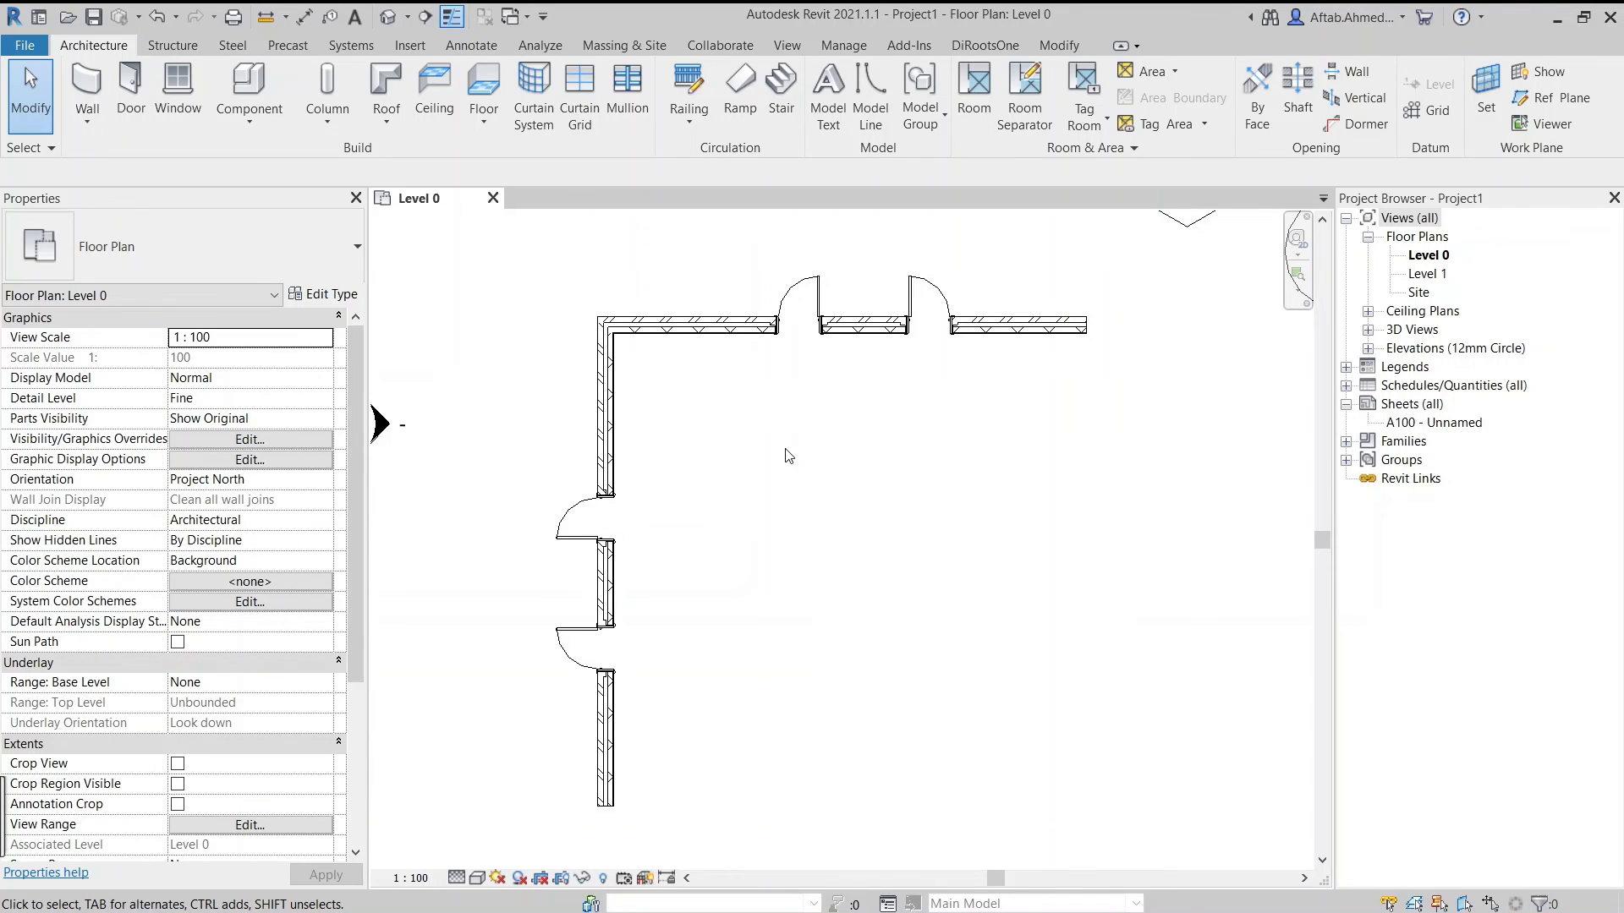
pyautogui.click(786, 450)
pyautogui.click(715, 474)
pyautogui.click(703, 420)
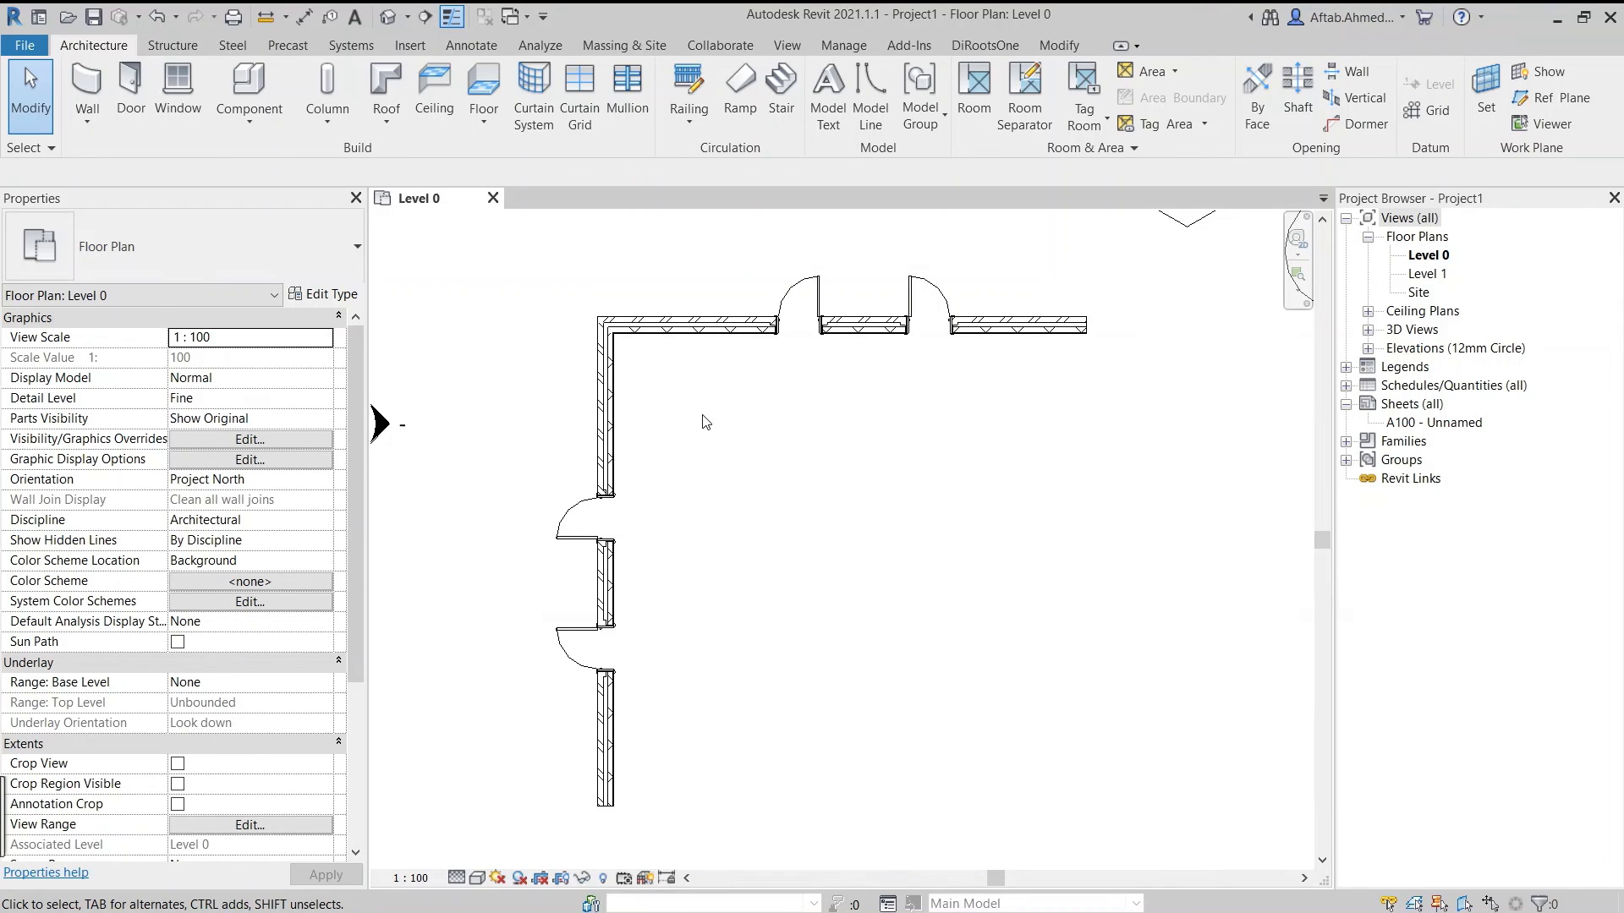